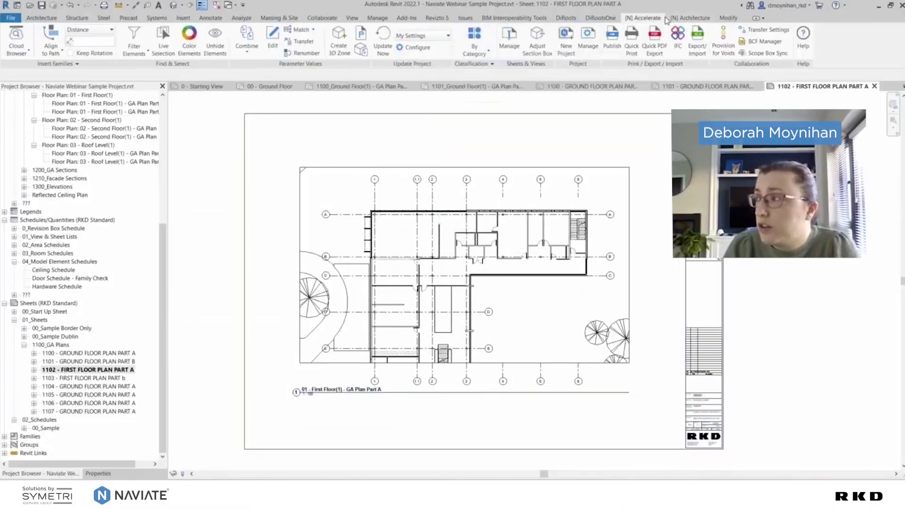
Switch to the [N] Architecture tab and open the 00 - Ground Floor plan view.
click(681, 18)
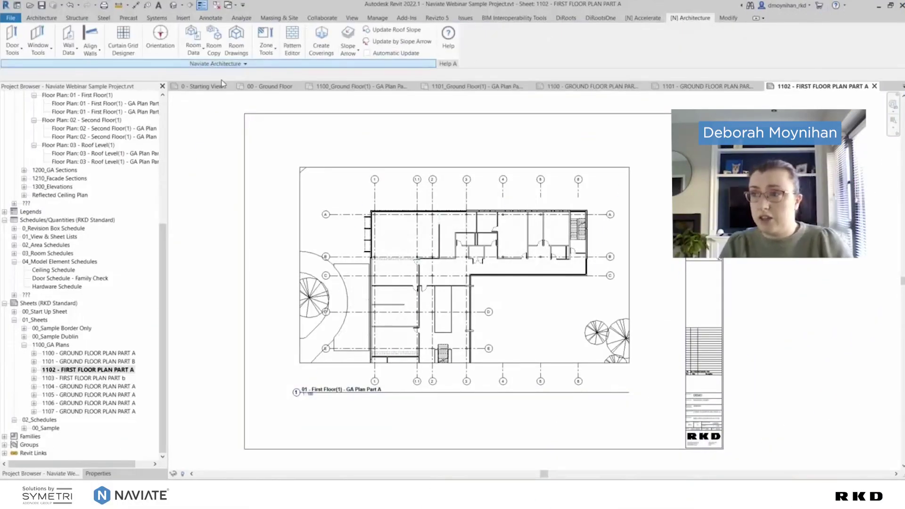
middle_drag(198, 154, 207, 152)
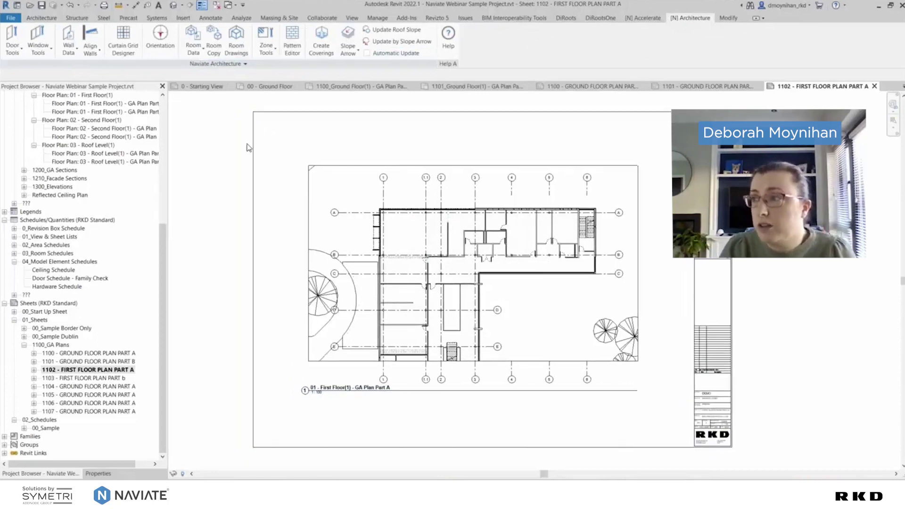
scroll(123, 214, up, 4)
scroll(119, 208, up, 4)
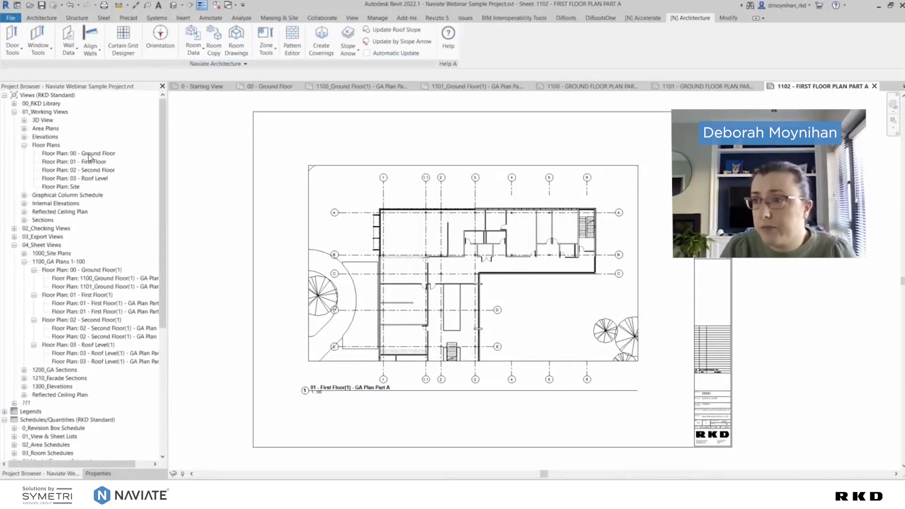
double_click(90, 153)
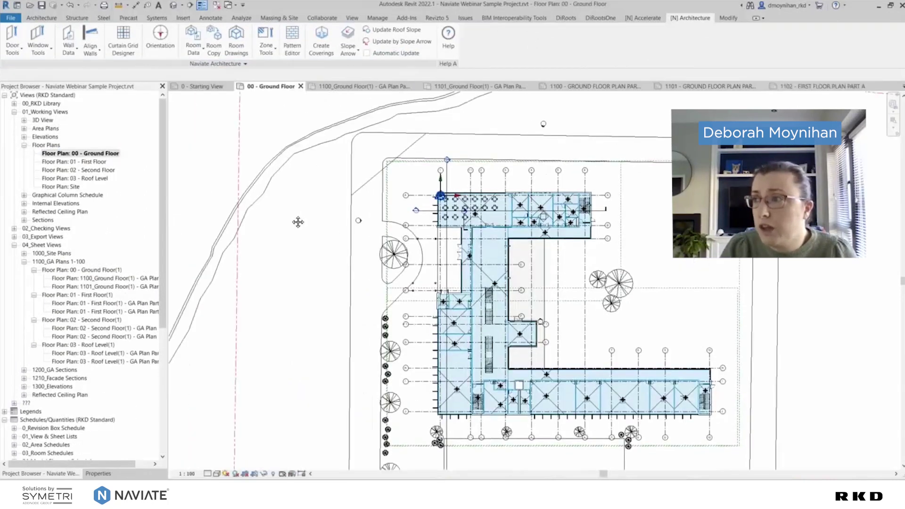
Launch Naviate Room Drawings, showing 91 ground-floor rooms with the RKD preset loaded.
click(243, 52)
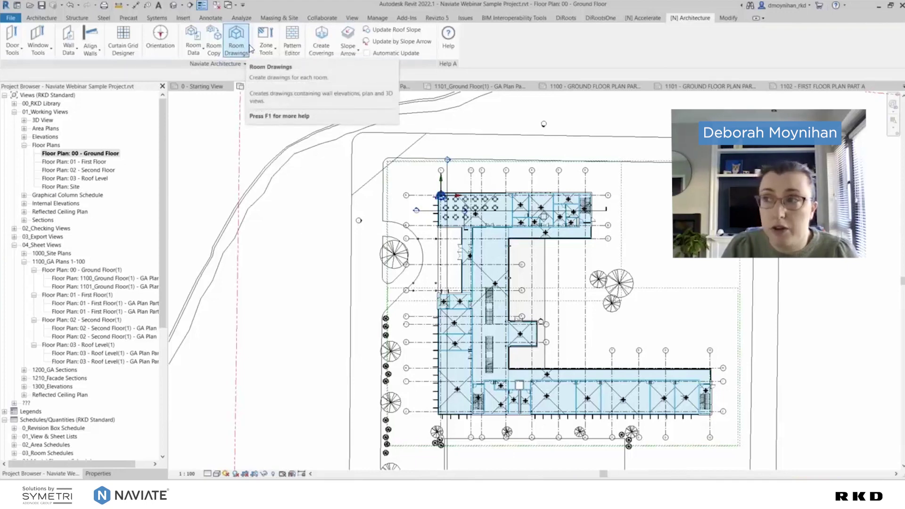
click(231, 65)
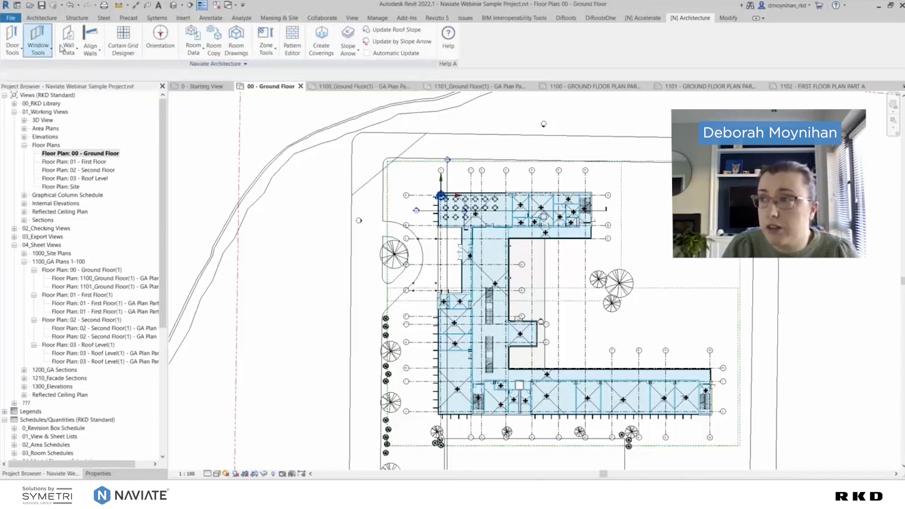
click(231, 49)
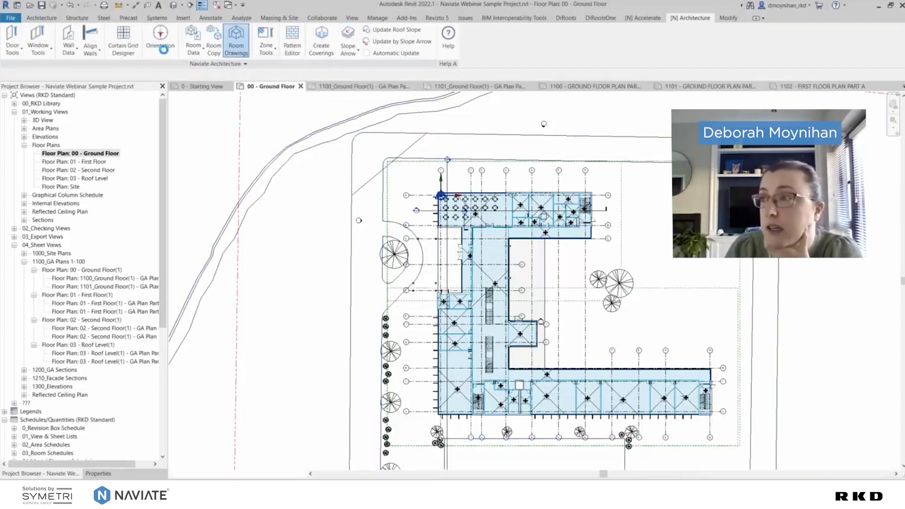
drag(284, 67, 414, 56)
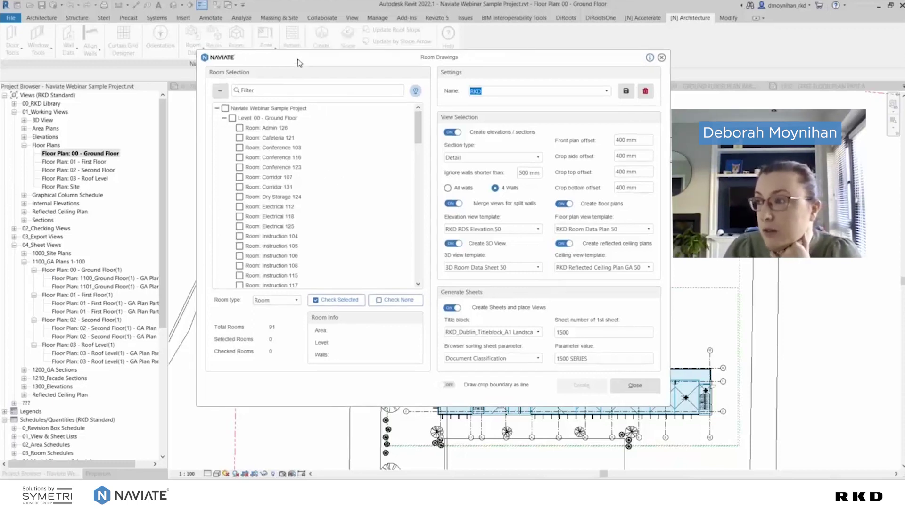
drag(298, 58, 299, 69)
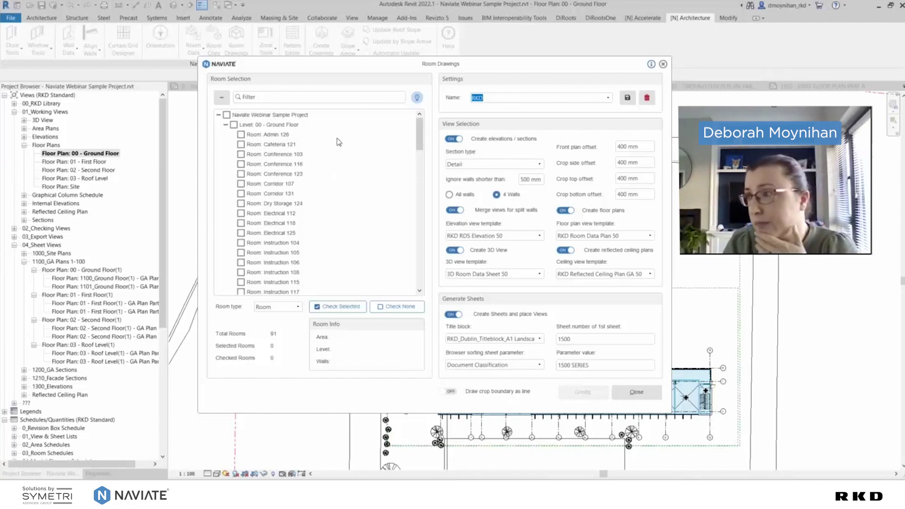
drag(361, 70, 312, 79)
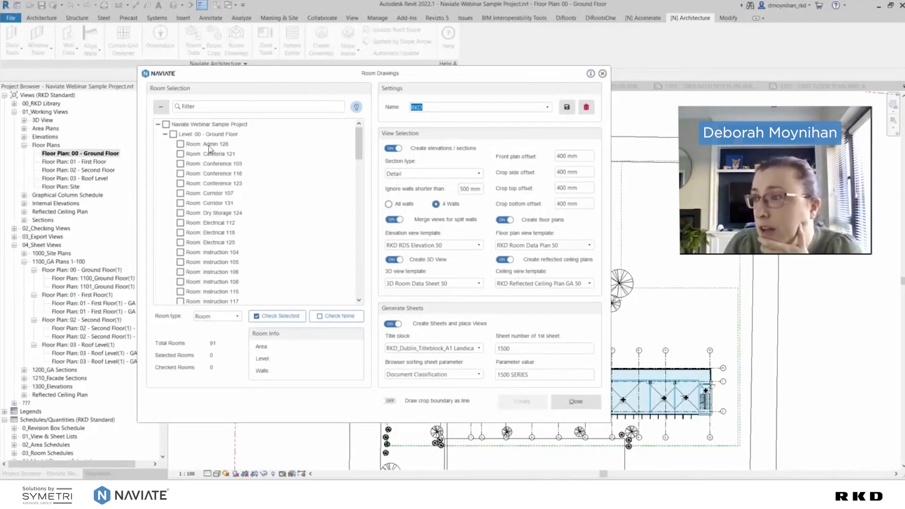
drag(302, 74, 28, 58)
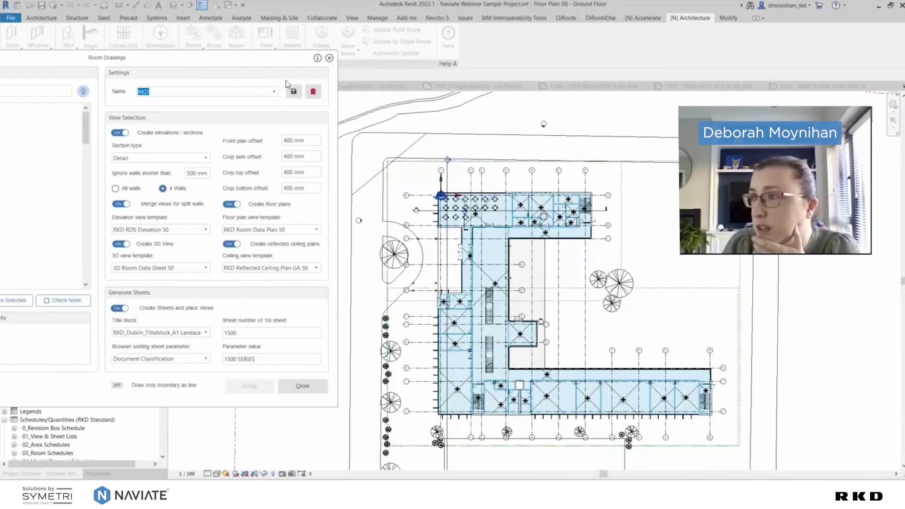
Tick Cafeteria 121, Conference 123 and Prep/Dish 122 in the Room Selection list.
drag(258, 57, 267, 60)
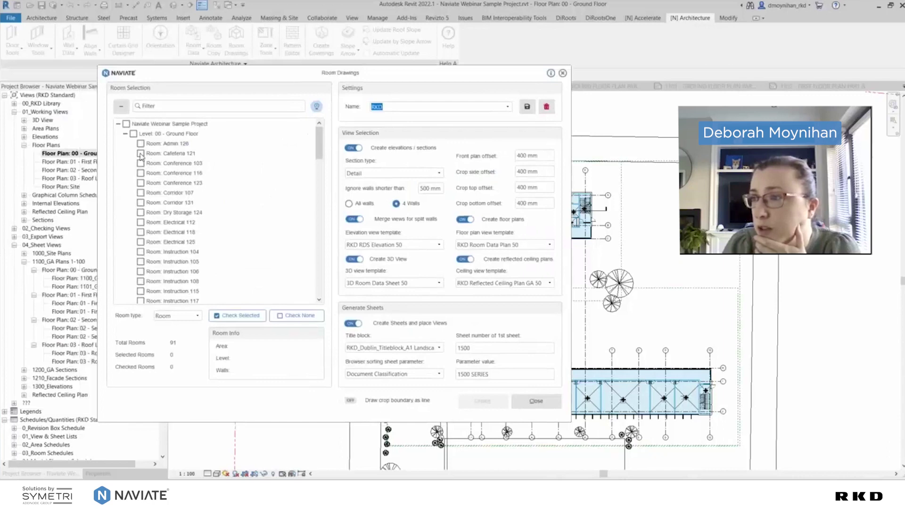
click(141, 153)
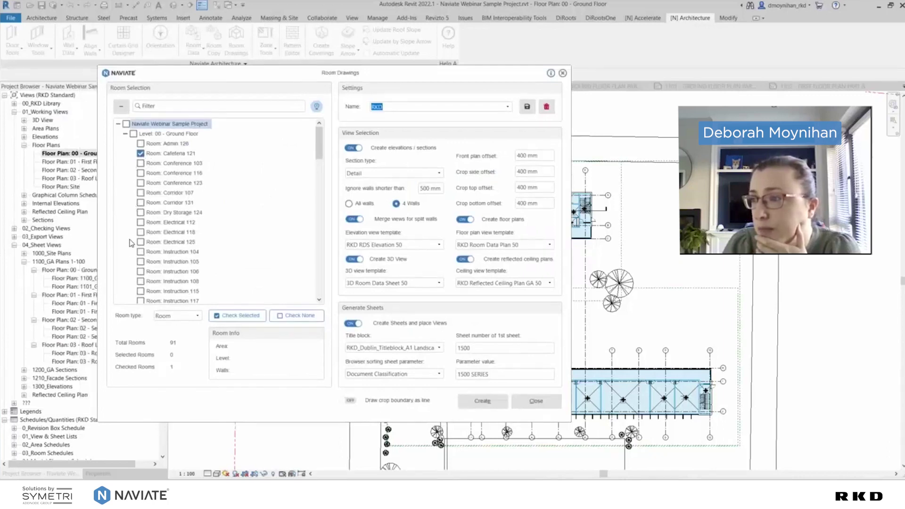
click(140, 183)
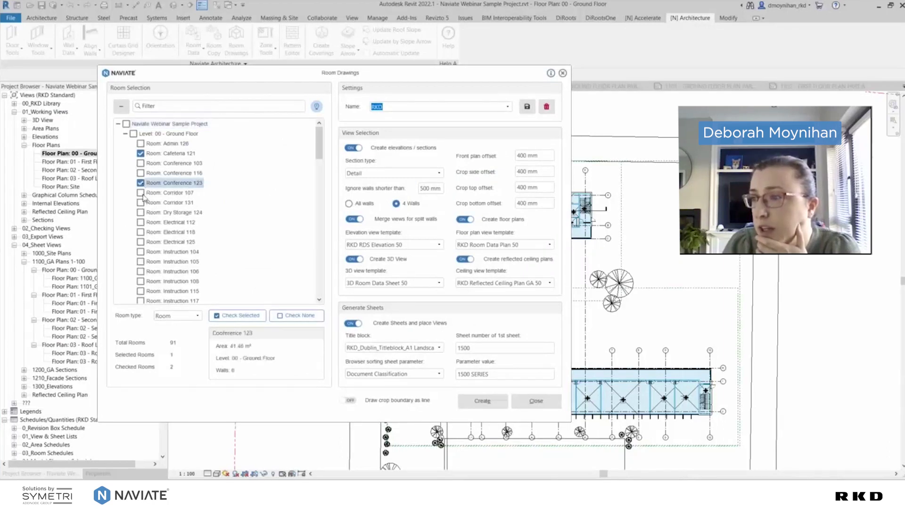
scroll(149, 234, down, 3)
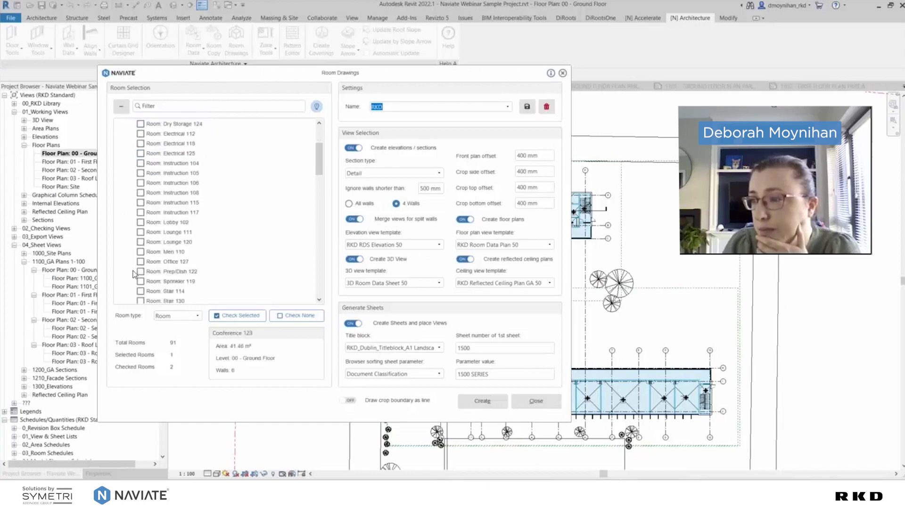
click(140, 271)
scroll(184, 197, up, 3)
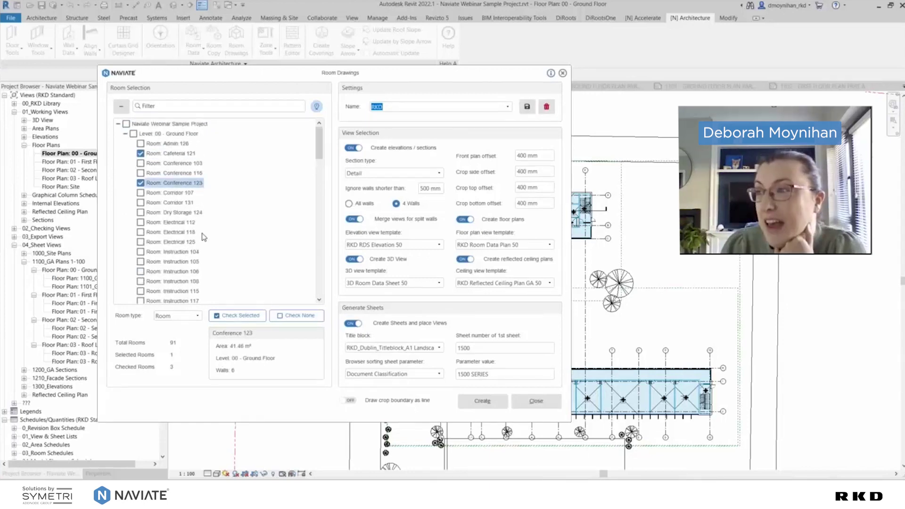
scroll(124, 184, down, 3)
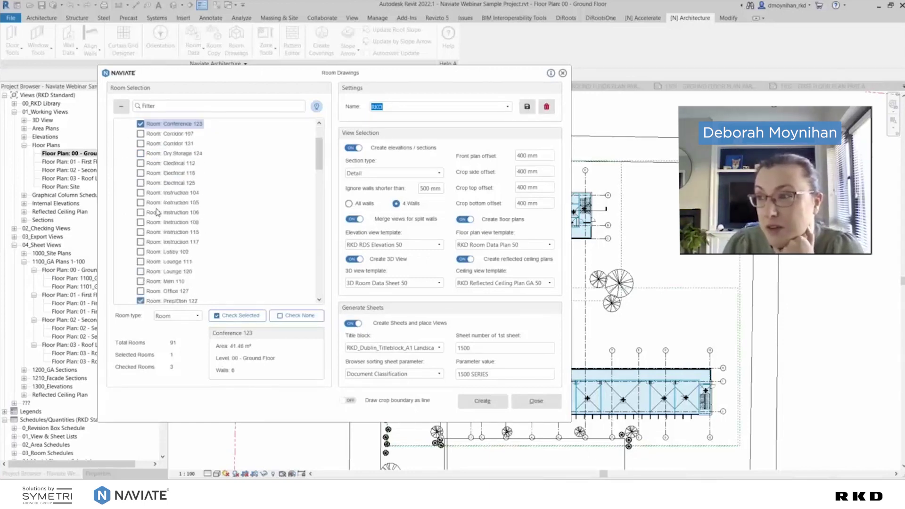
scroll(158, 216, up, 3)
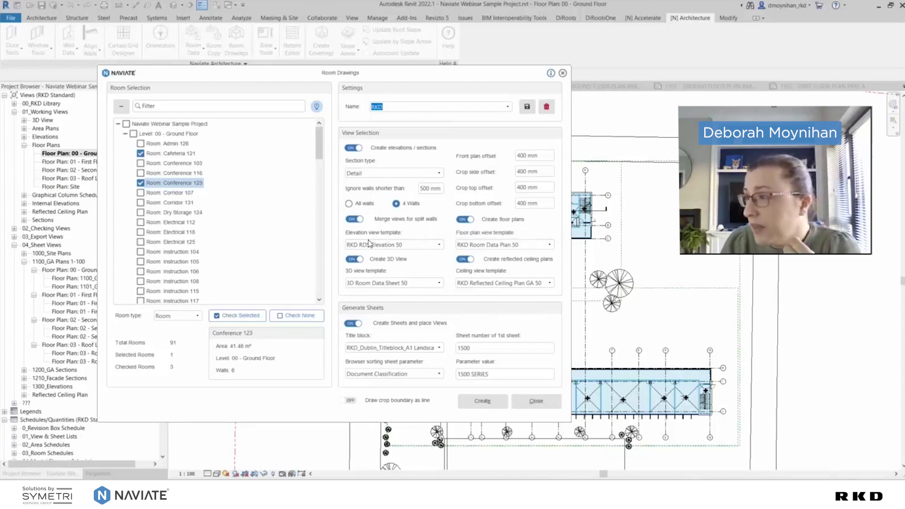
click(412, 245)
Keep RKD RDS Elevation 50, the RKD Dublin A1 landscape title block and first sheet 1500.
click(412, 245)
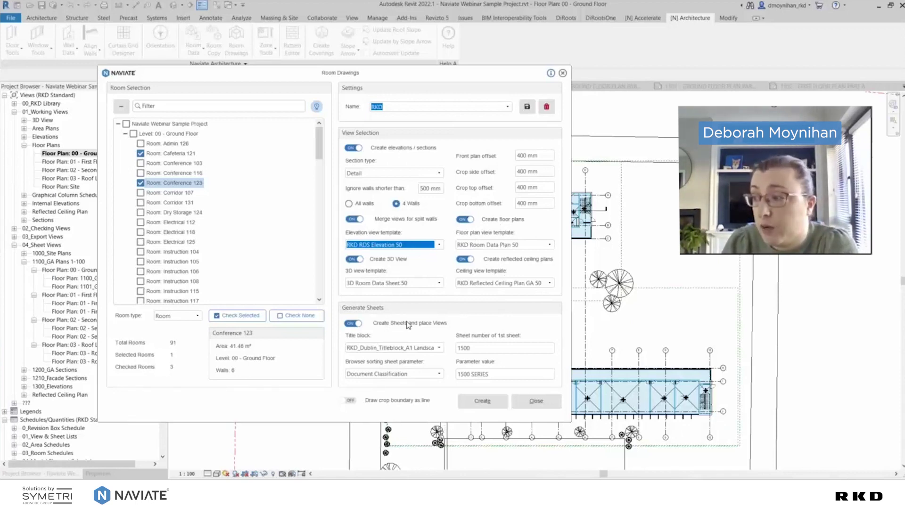
click(439, 348)
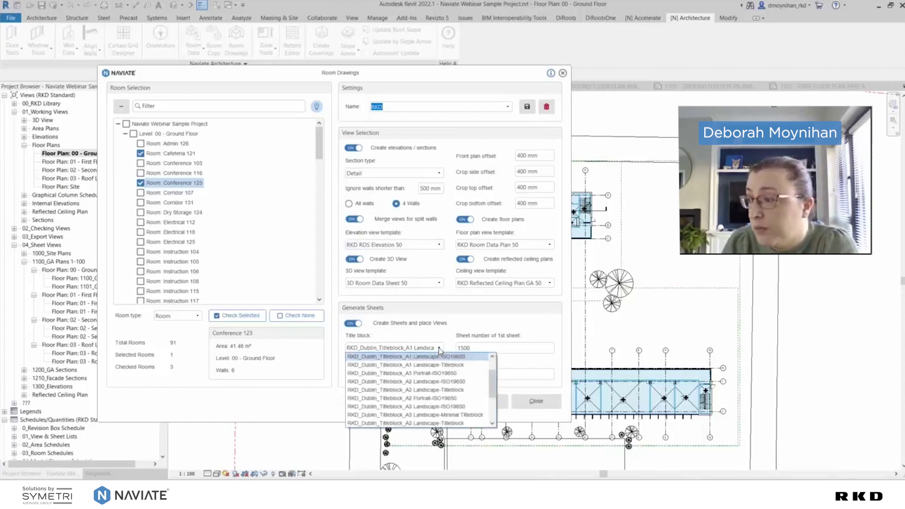
click(377, 357)
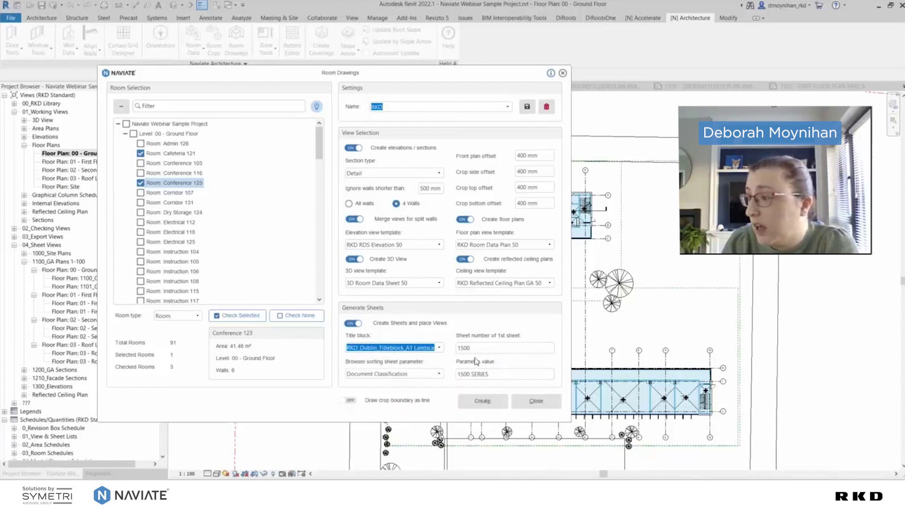
click(487, 348)
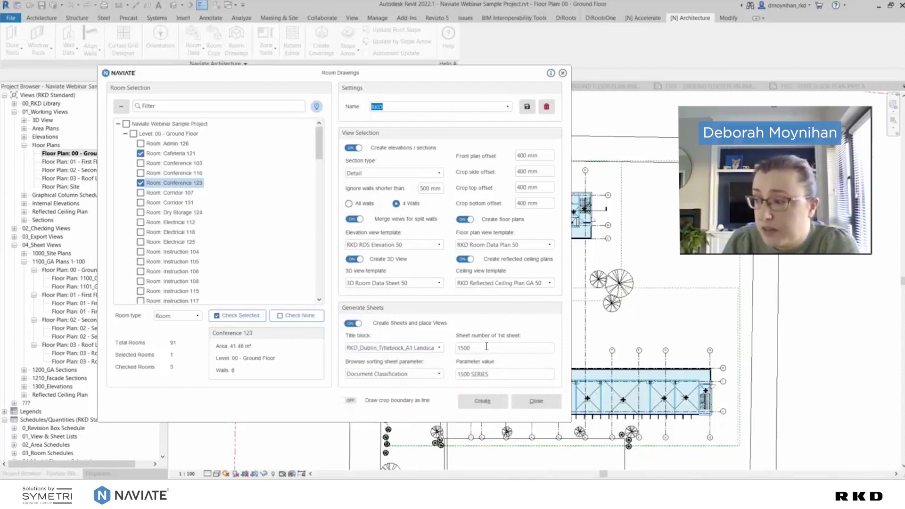
Sort sheets by Document Classification - Sub Section with value 1500 SERIES.
click(379, 374)
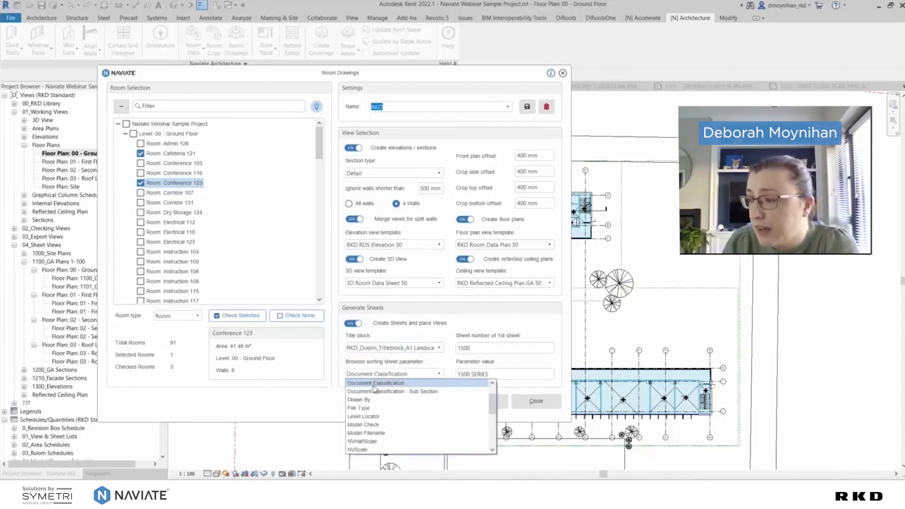
click(376, 391)
click(493, 375)
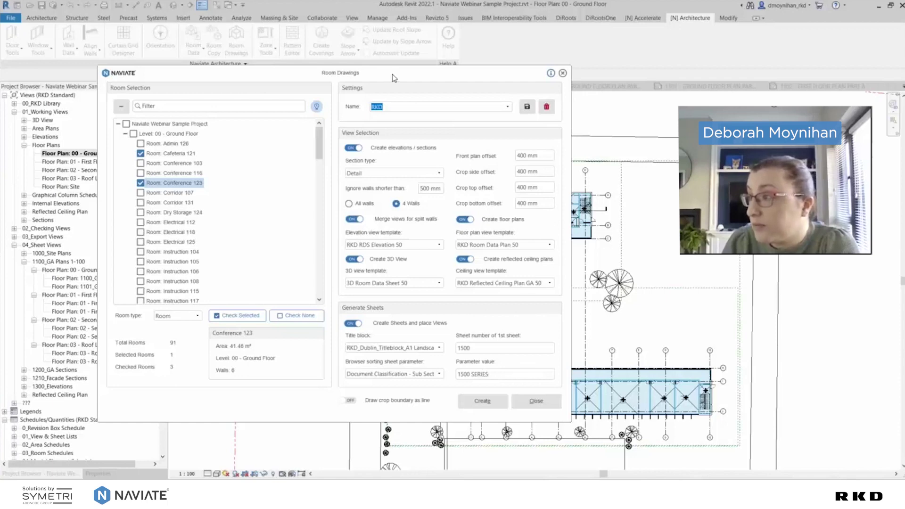
drag(392, 74, 439, 75)
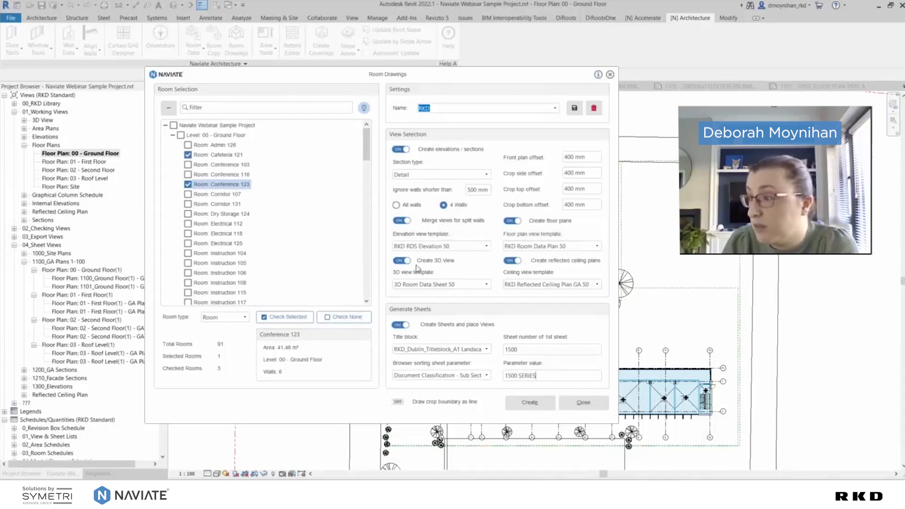
Keep the 3D Room Data Sheet 50 template and create the drawings without saving the preset.
click(429, 284)
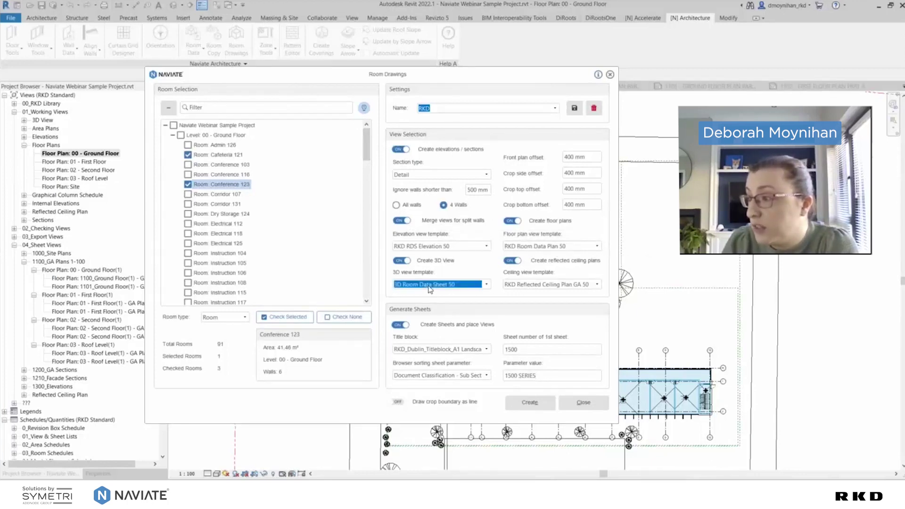
click(430, 286)
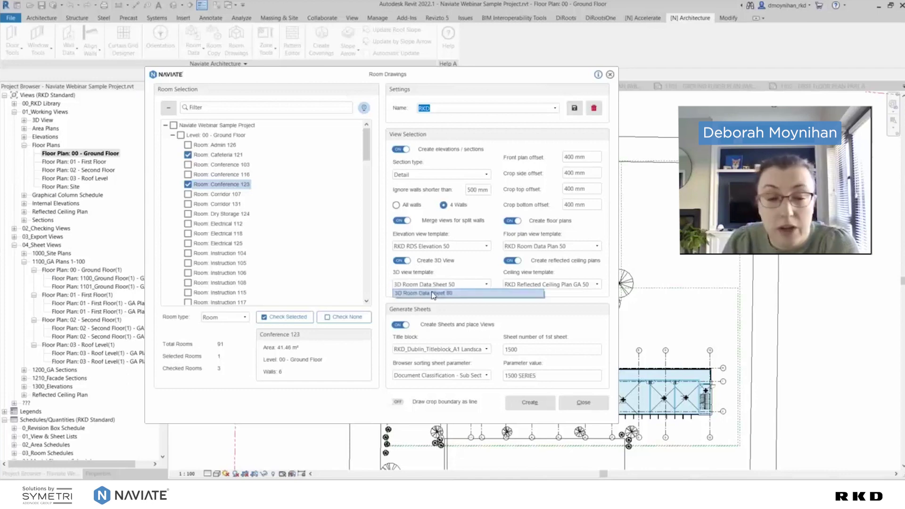
click(433, 293)
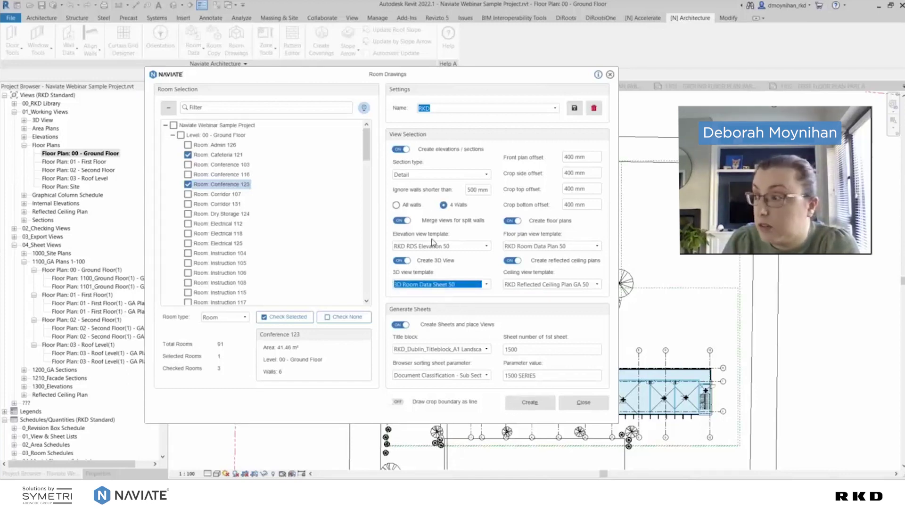
click(526, 405)
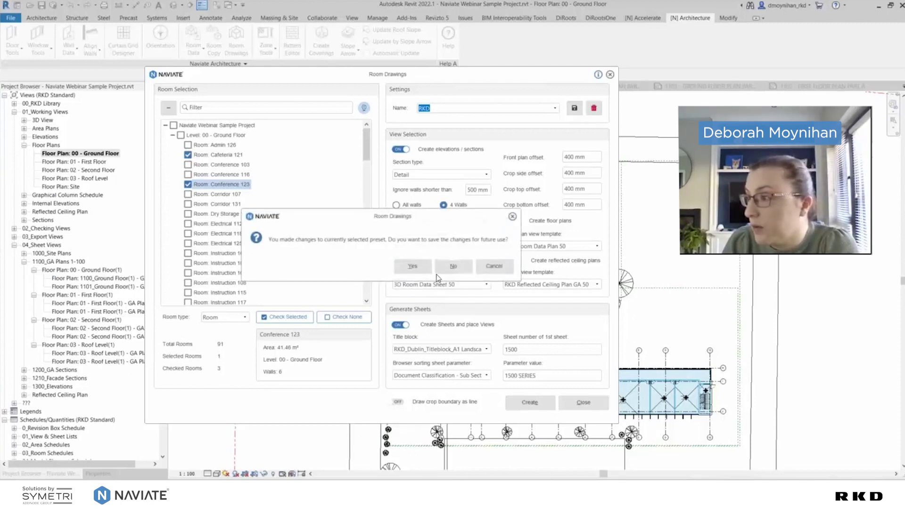
click(443, 268)
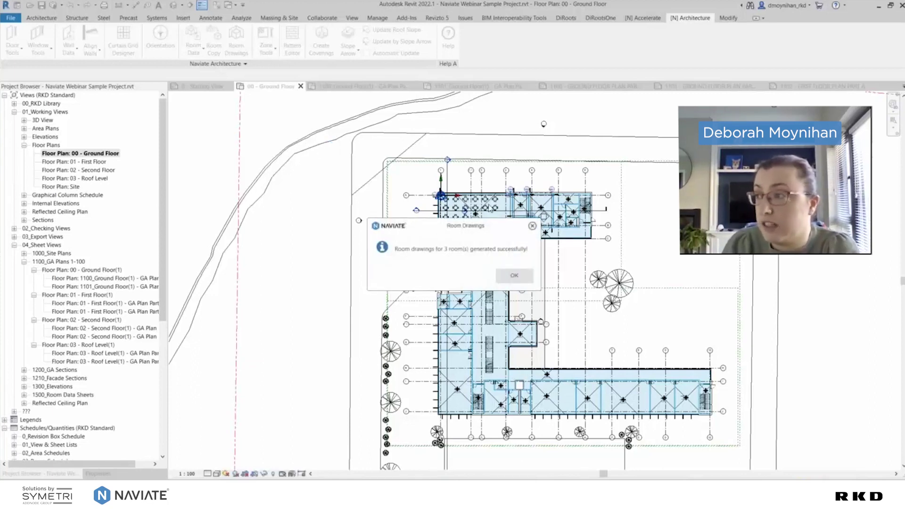
Dismiss the success message and expand the 1500 SERIES sheets 1500–1507 in the Project Browser.
click(515, 277)
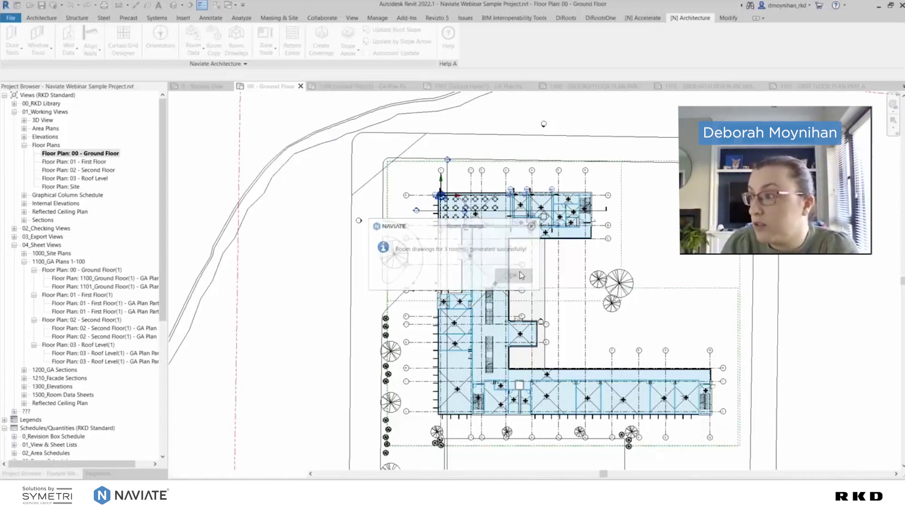
scroll(483, 210, up, 4)
scroll(483, 210, up, 3)
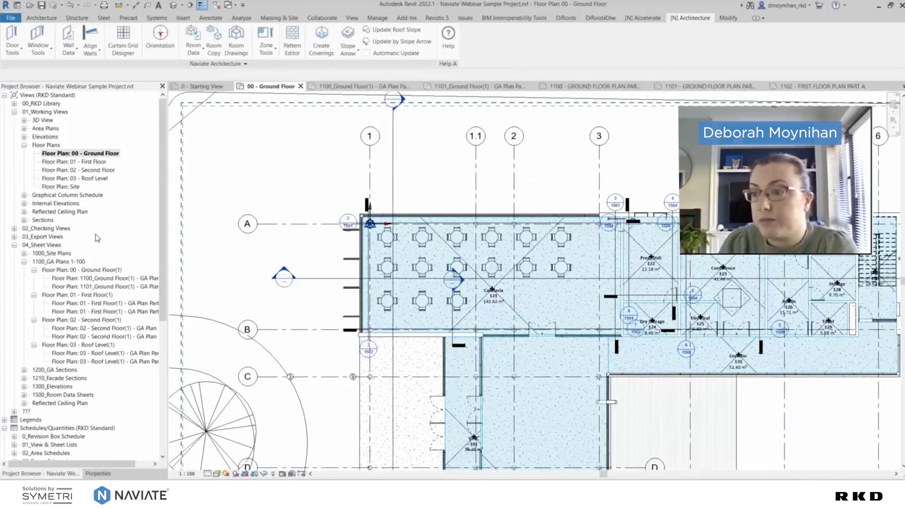
scroll(97, 238, down, 9)
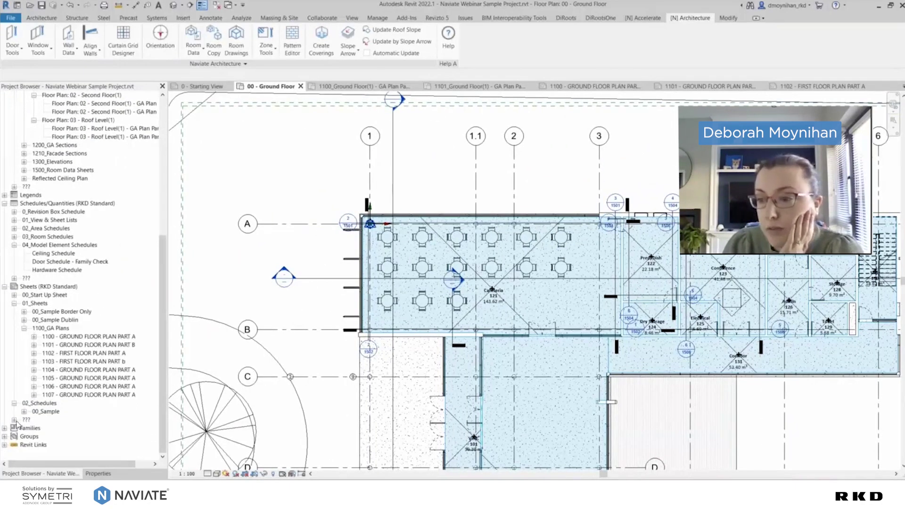
click(14, 419)
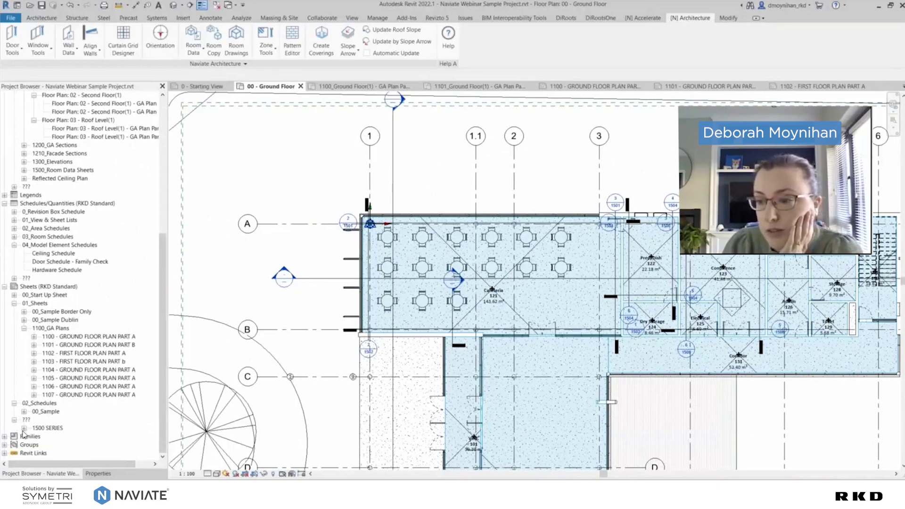
click(24, 428)
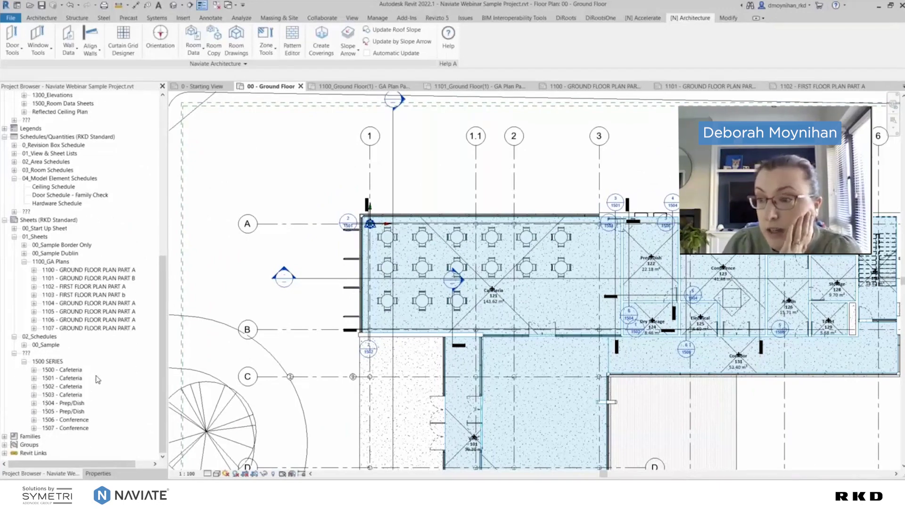
click(62, 372)
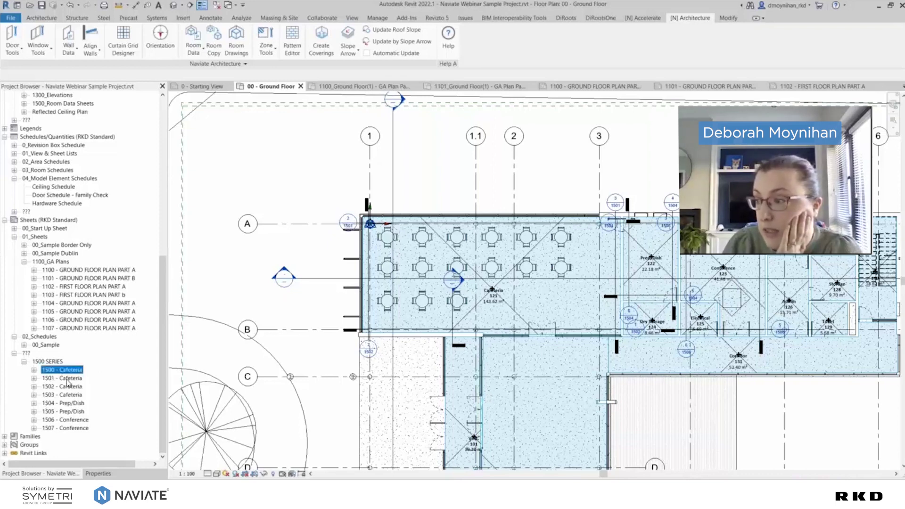
Open Cafeteria sheet 1500 and then sheet 1501, leaving the sheet name unchanged.
double_click(61, 370)
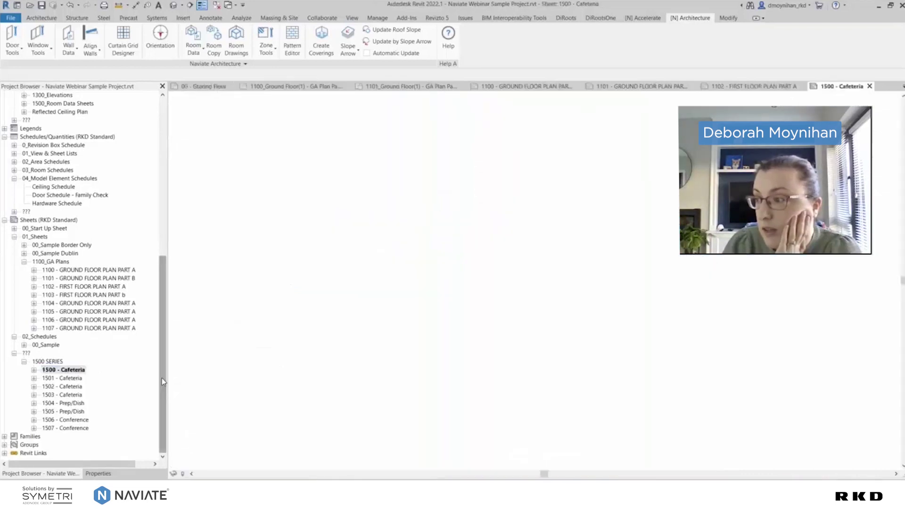
click(57, 380)
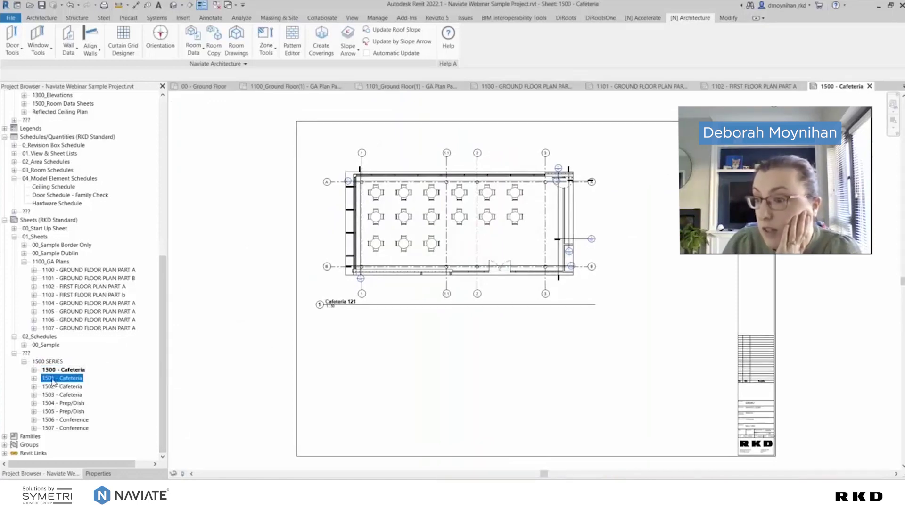
click(55, 379)
key(Escape)
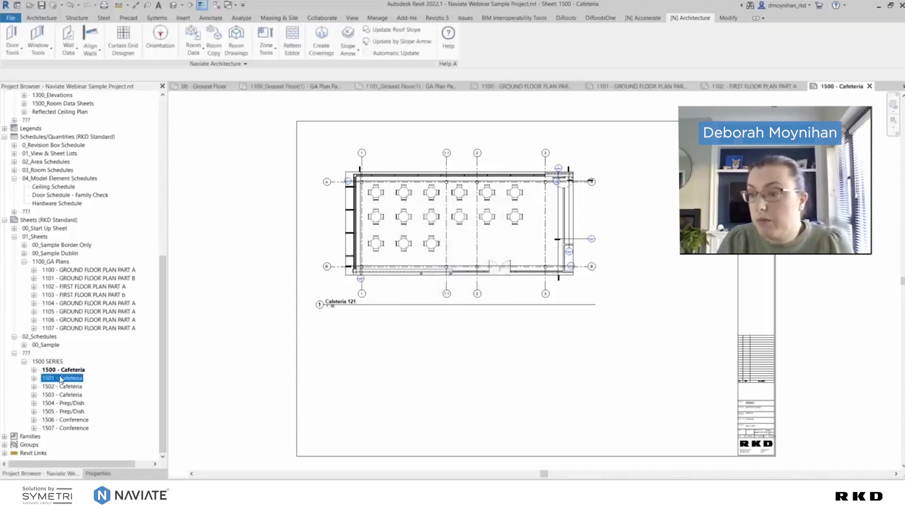
double_click(65, 379)
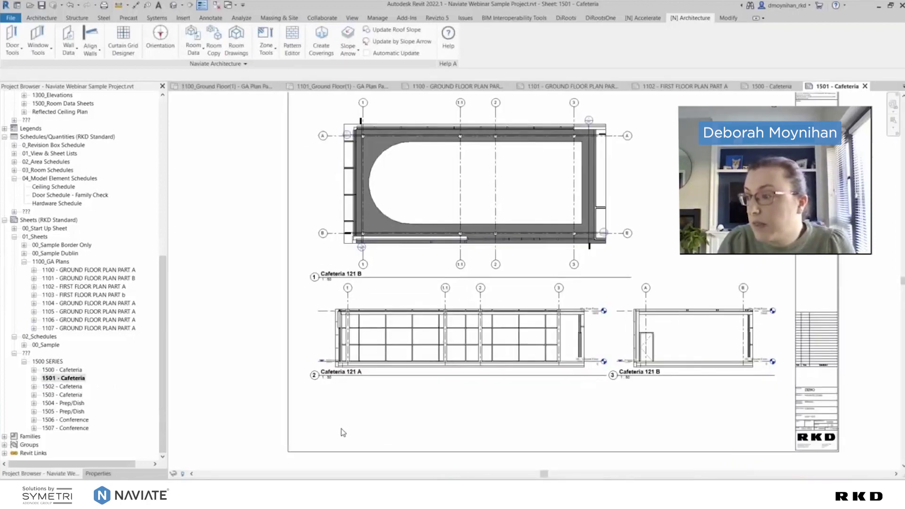
scroll(344, 427, up, 5)
Activate the Cafeteria 121 A elevation and select its room volumes to check their height.
double_click(406, 248)
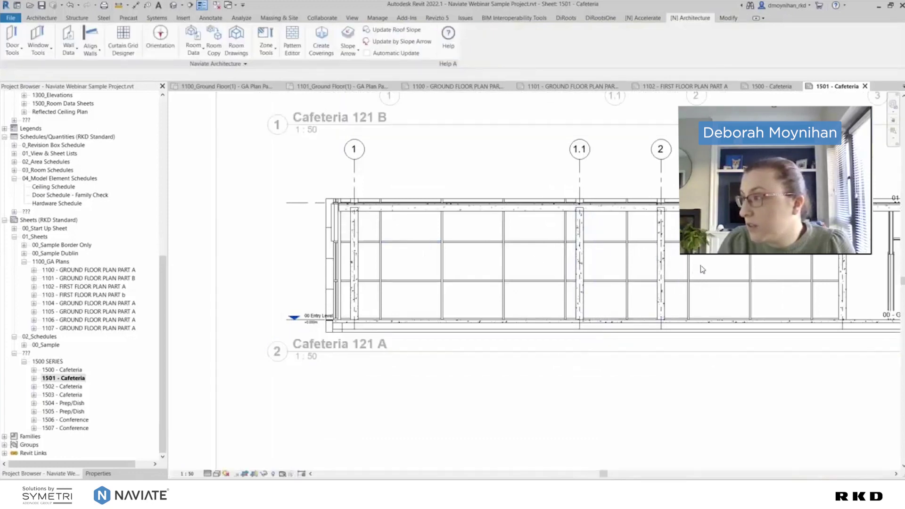
middle_drag(875, 273, 795, 278)
click(795, 277)
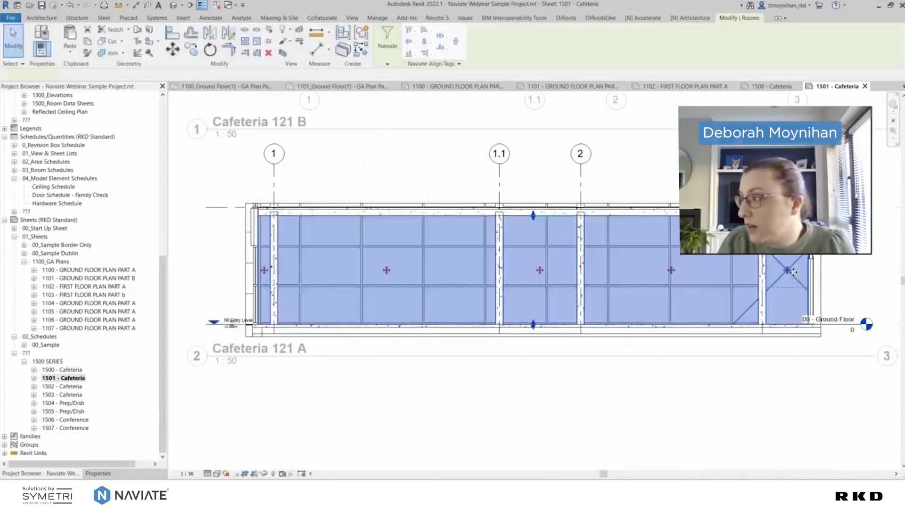
scroll(709, 245, up, 1)
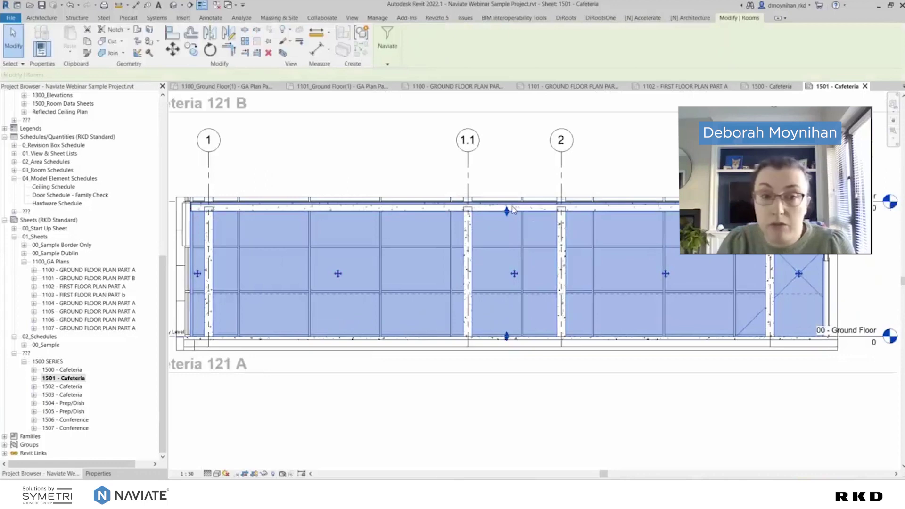
scroll(512, 210, up, 4)
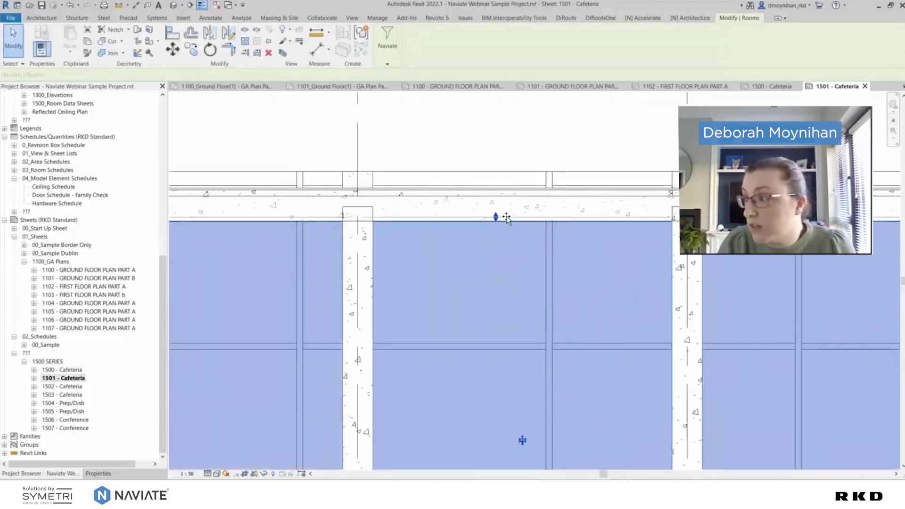
scroll(502, 217, down, 4)
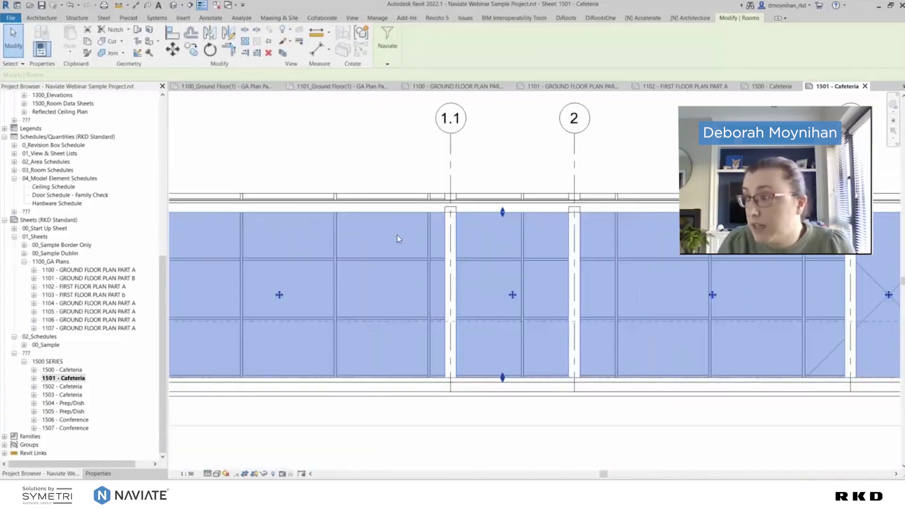
key(Escape)
Deactivate the elevation viewport to return to editing sheet 1501.
scroll(336, 209, up, 2)
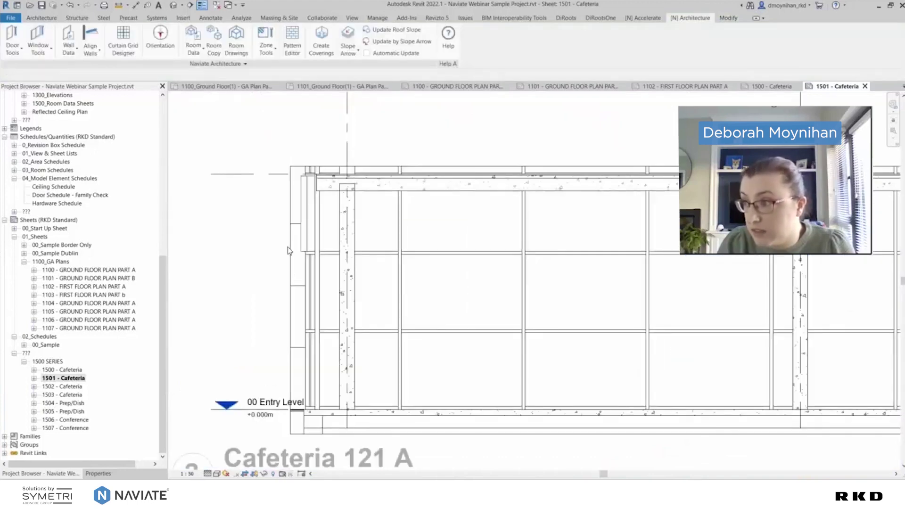
scroll(335, 209, down, 6)
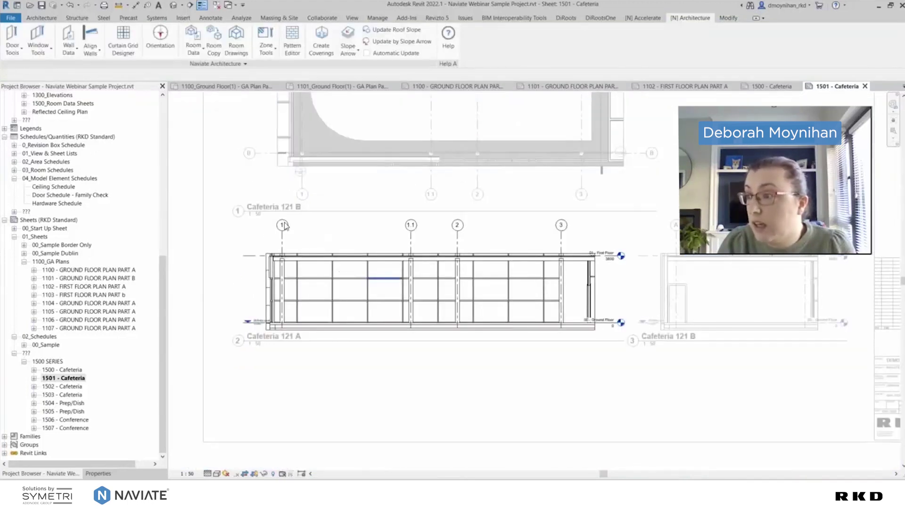
right_click(244, 213)
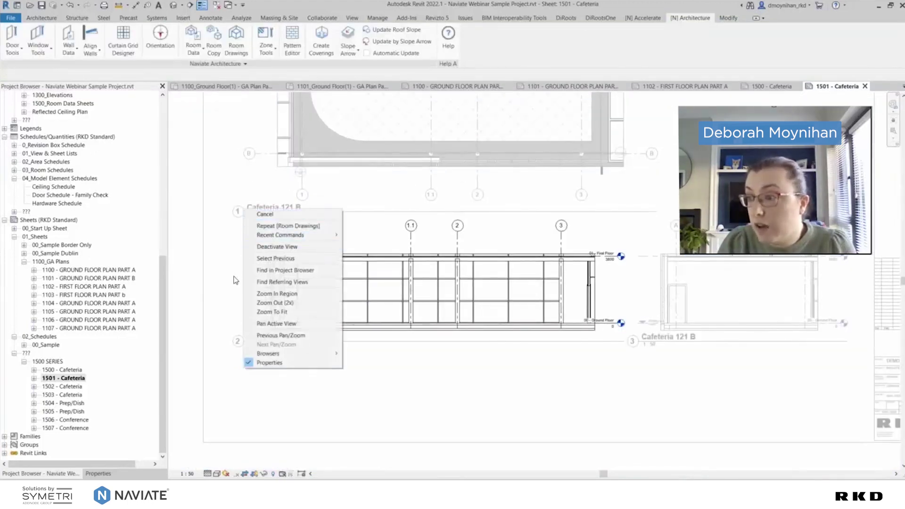
click(278, 246)
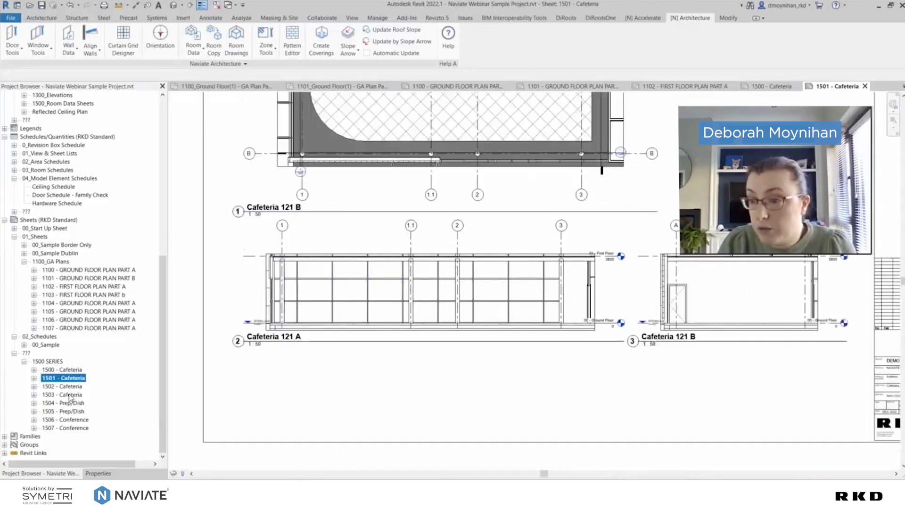
click(54, 404)
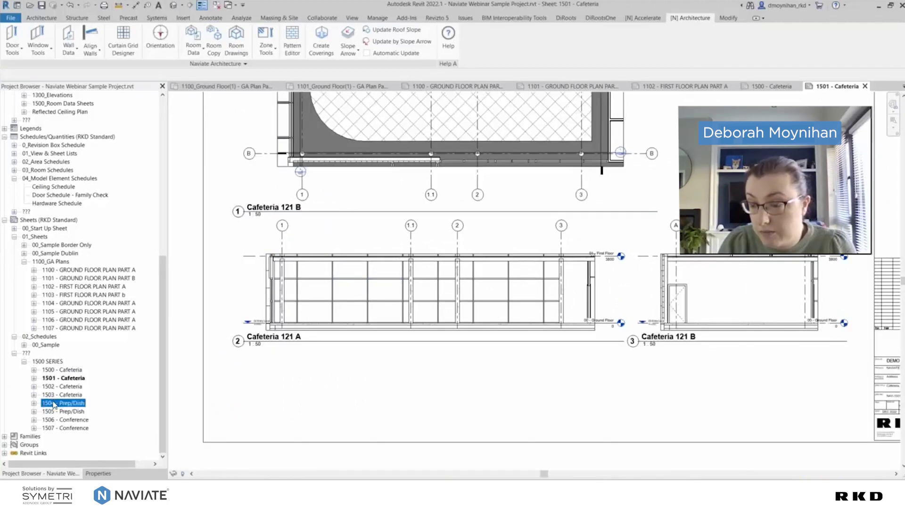
Open sheet 1504 - Prep/Dish, pan to elevations 122 C and D, then open sheet 1506 - Conference.
double_click(54, 404)
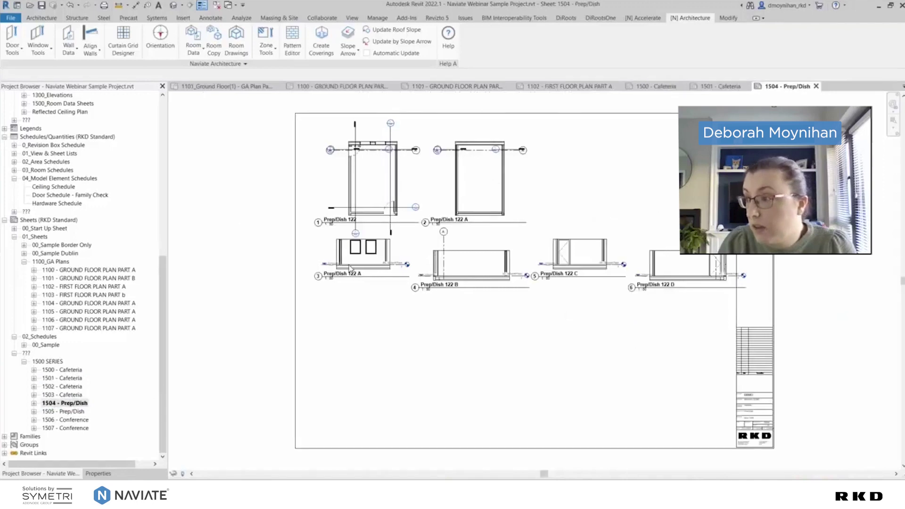
scroll(350, 269, up, 3)
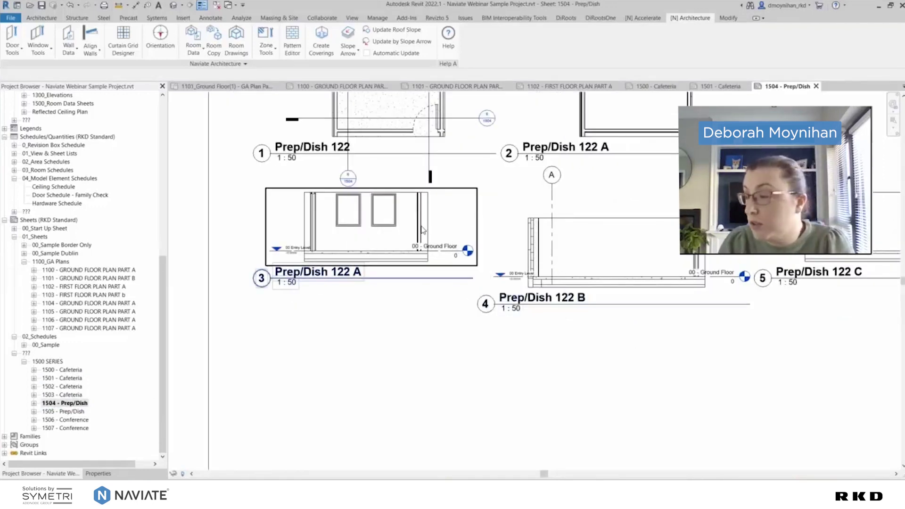
middle_drag(581, 252, 283, 315)
scroll(472, 288, down, 5)
scroll(361, 250, up, 6)
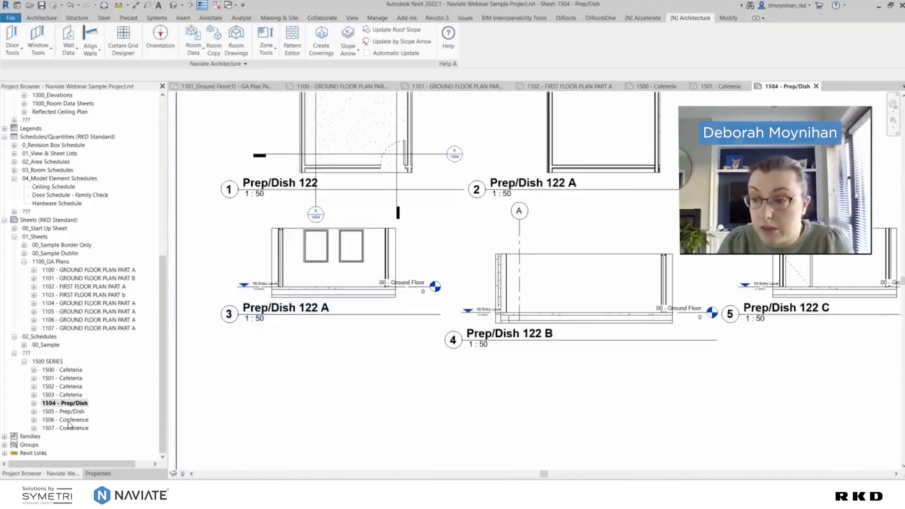
click(67, 420)
double_click(65, 423)
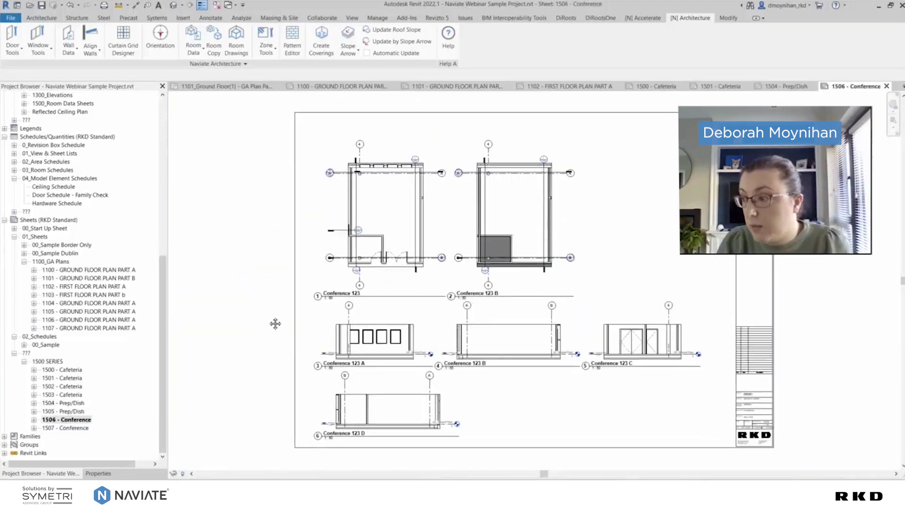
scroll(330, 367, up, 5)
click(431, 220)
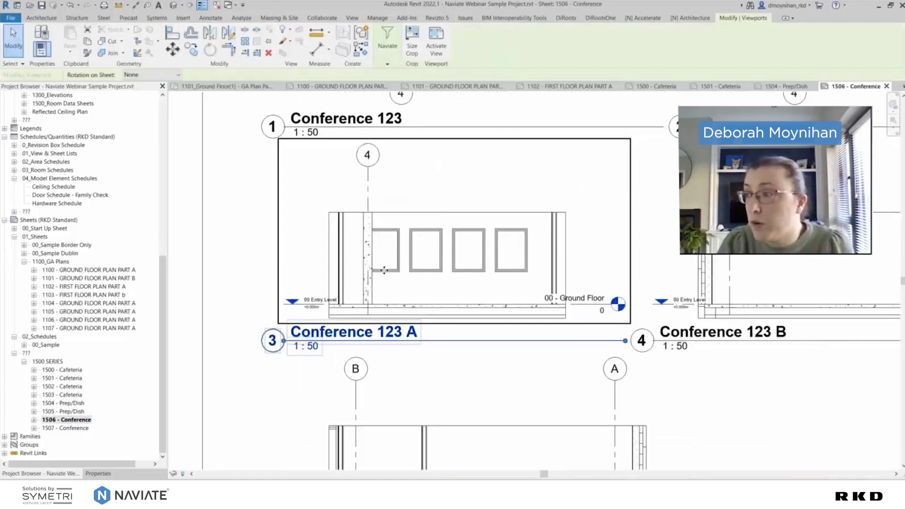
scroll(376, 257, down, 5)
key(Escape)
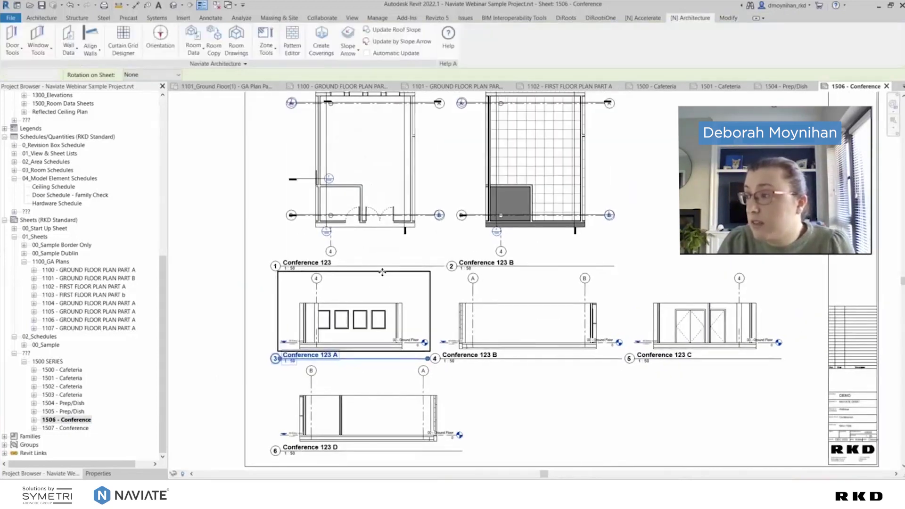
scroll(381, 277, down, 1)
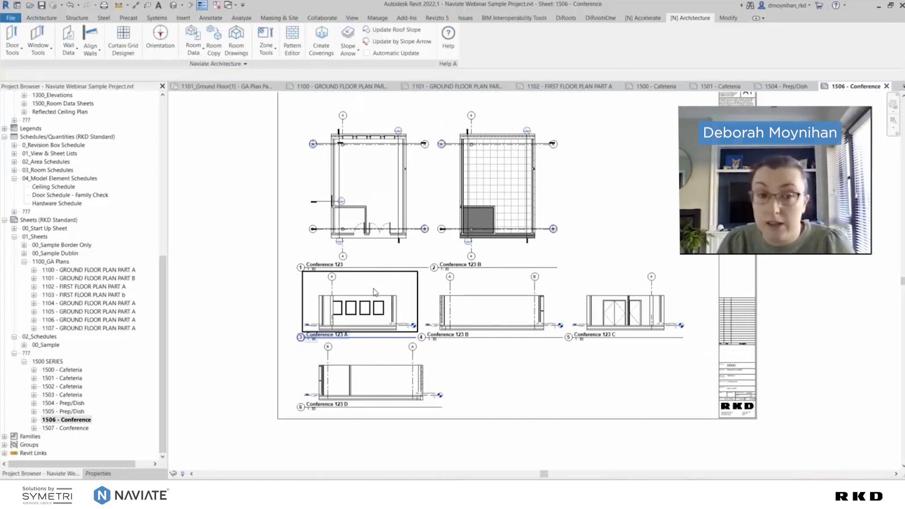
scroll(316, 325, up, 1)
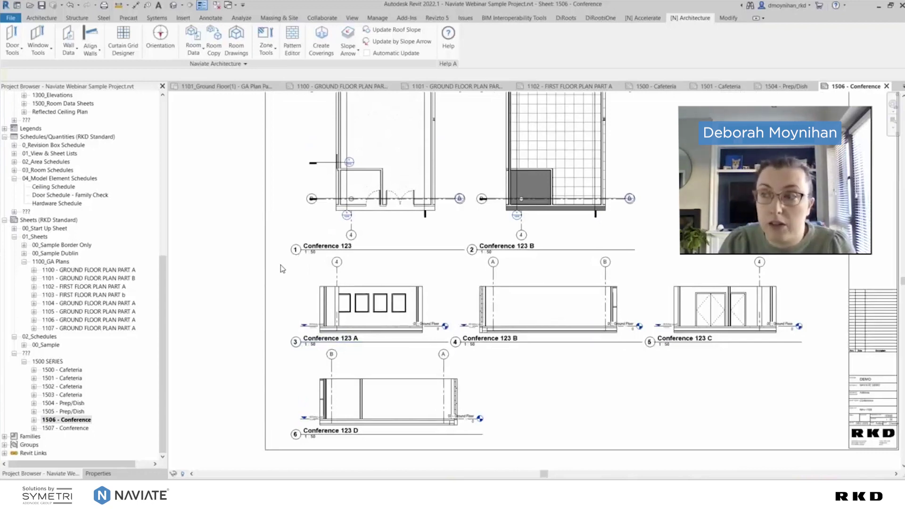
click(294, 272)
scroll(341, 288, up, 1)
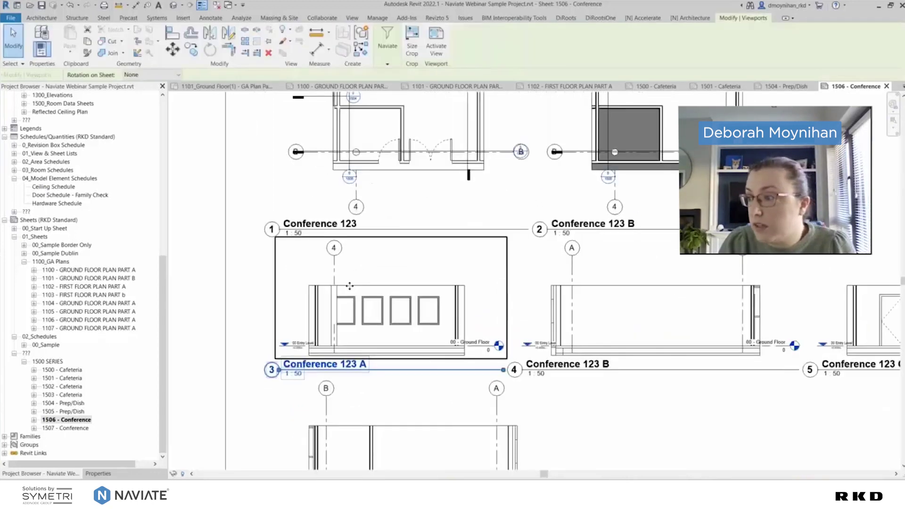
scroll(358, 287, up, 1)
double_click(367, 288)
scroll(381, 288, up, 1)
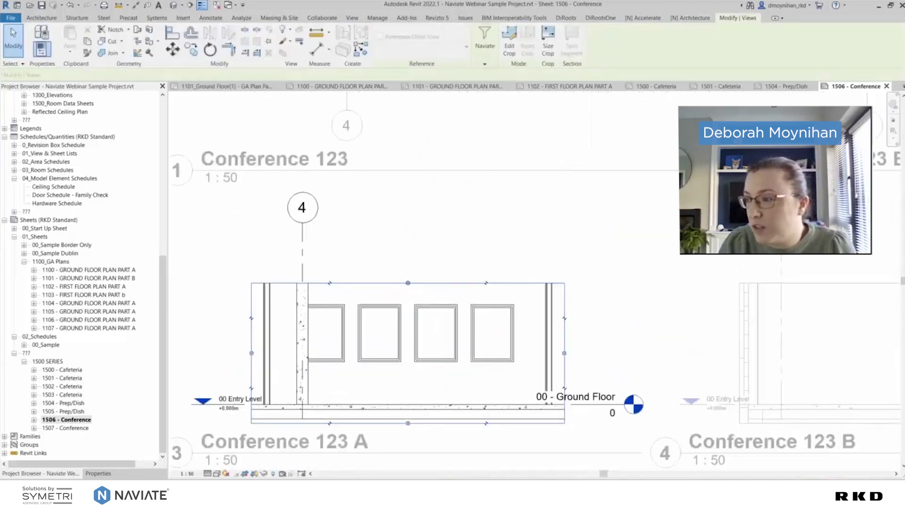
click(429, 227)
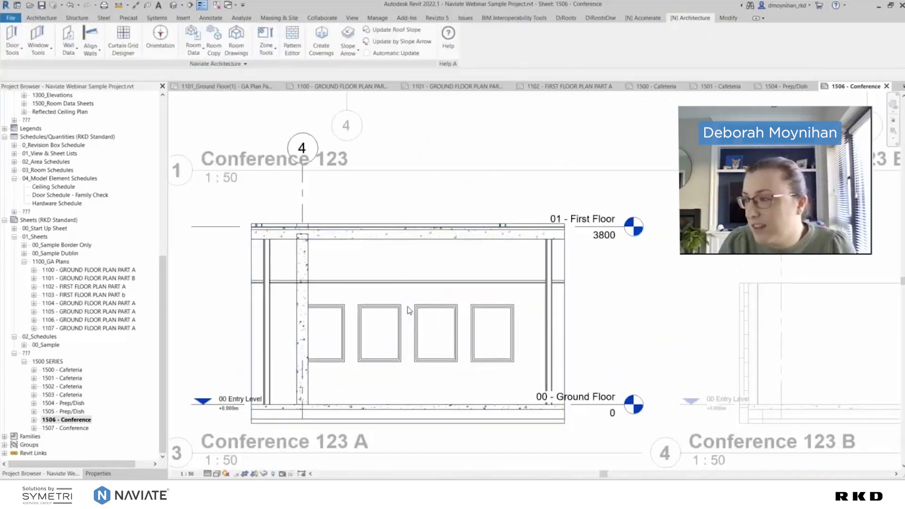
click(284, 353)
scroll(402, 309, up, 1)
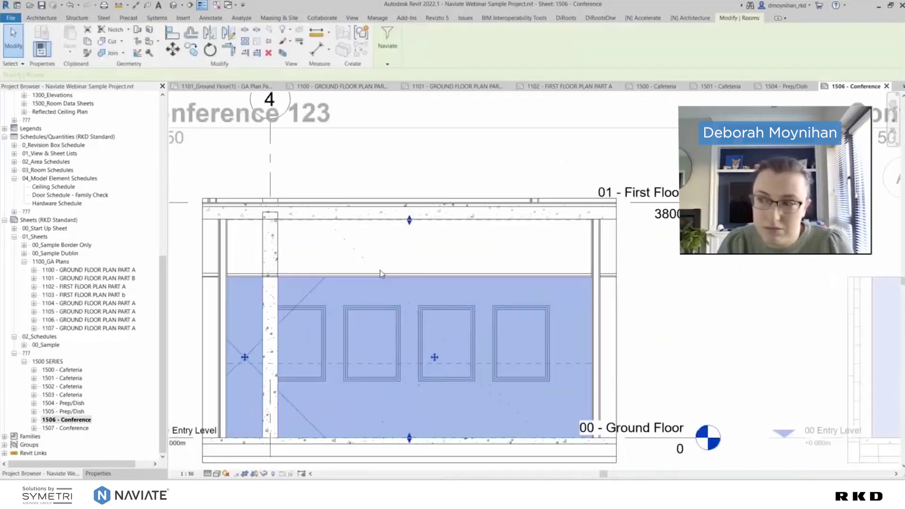
key(Escape)
scroll(457, 259, down, 4)
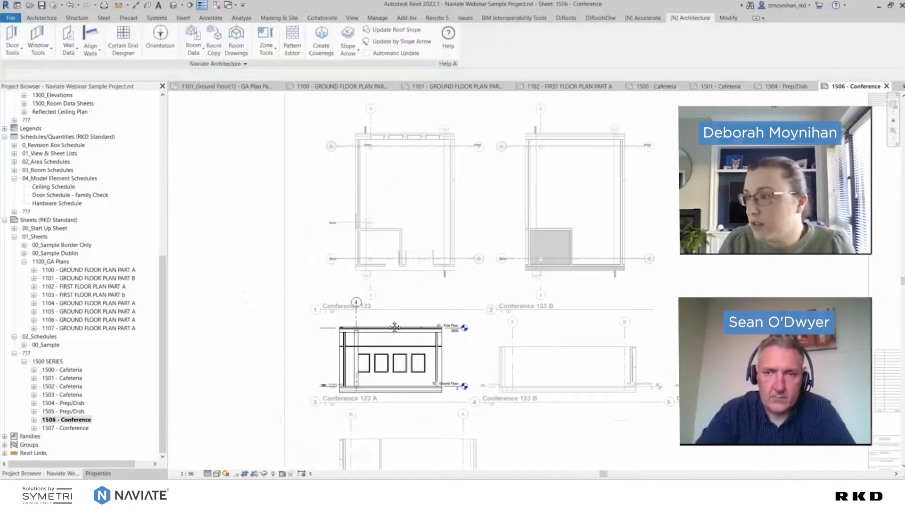
key(z)
key(f)
right_click(639, 204)
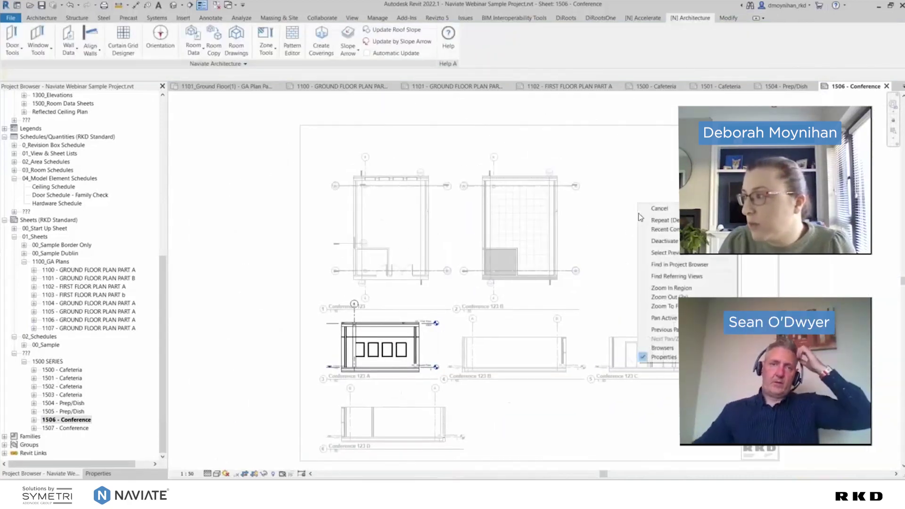
click(659, 241)
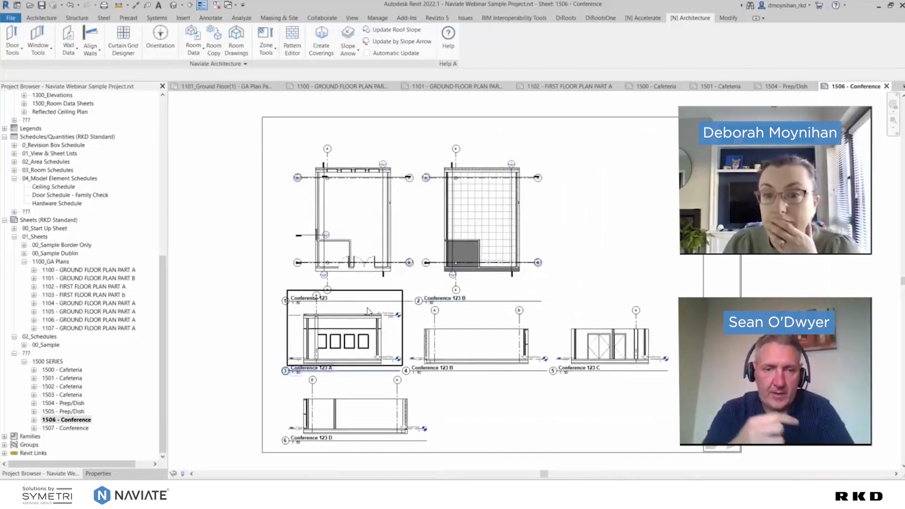
Open the 00 - Ground Floor plan and go to Section 4 from its section line.
scroll(70, 154, up, 8)
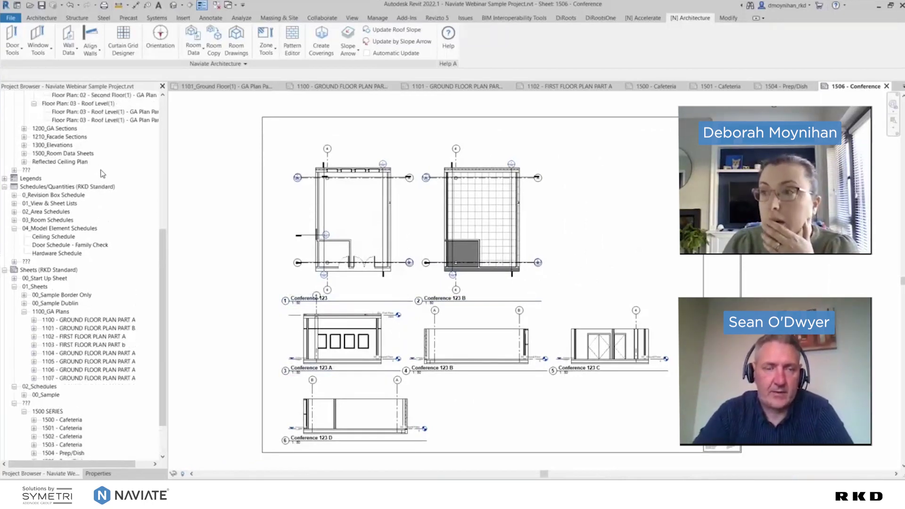
scroll(71, 154, up, 4)
double_click(83, 154)
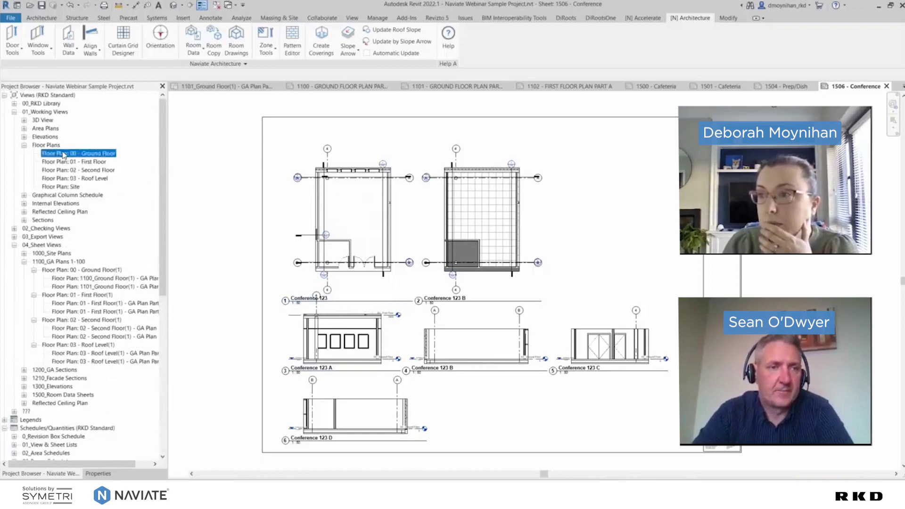
middle_drag(337, 294, 307, 290)
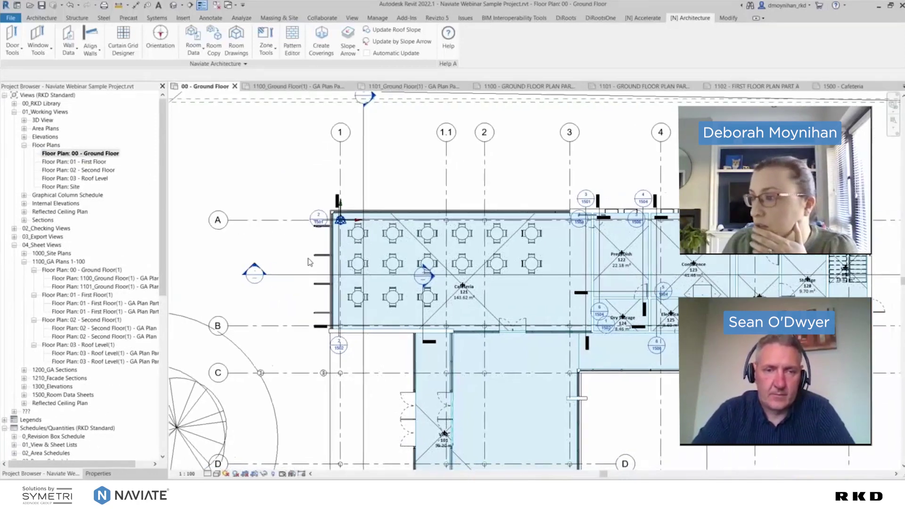
click(292, 275)
right_click(291, 277)
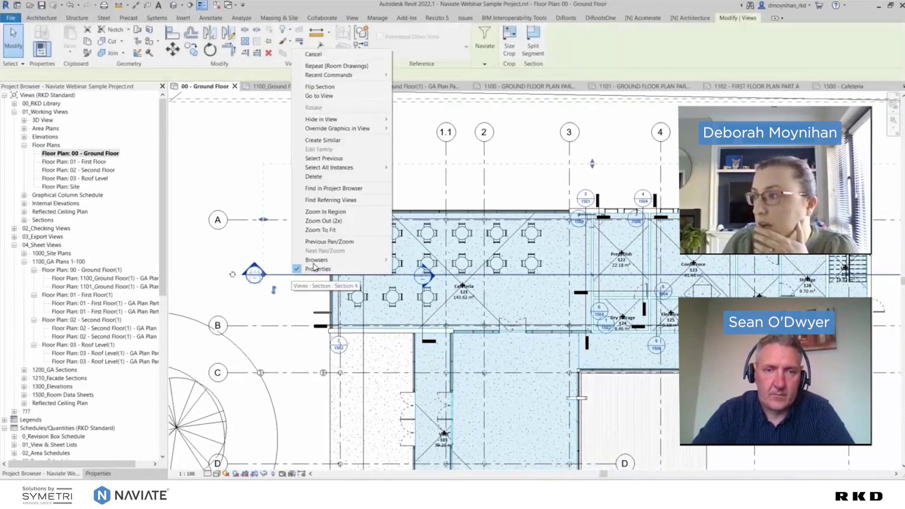
click(362, 95)
Select the room beside tag 1501 and show its properties, with Limit Offset 2438.4.
scroll(729, 256, up, 5)
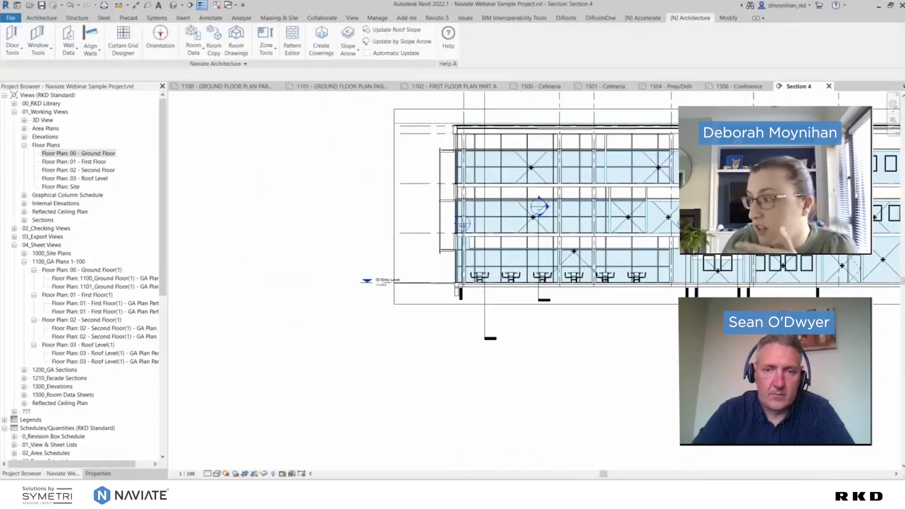
scroll(515, 293, up, 5)
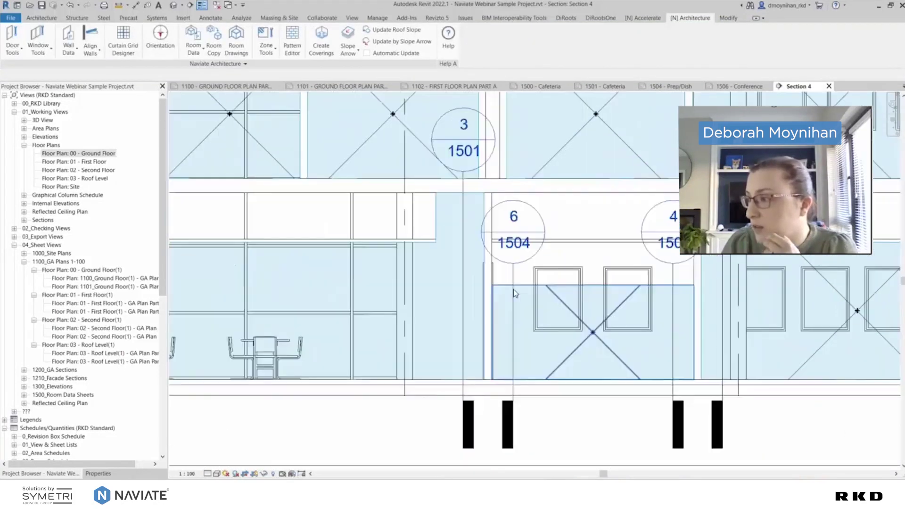
scroll(515, 293, down, 1)
click(525, 290)
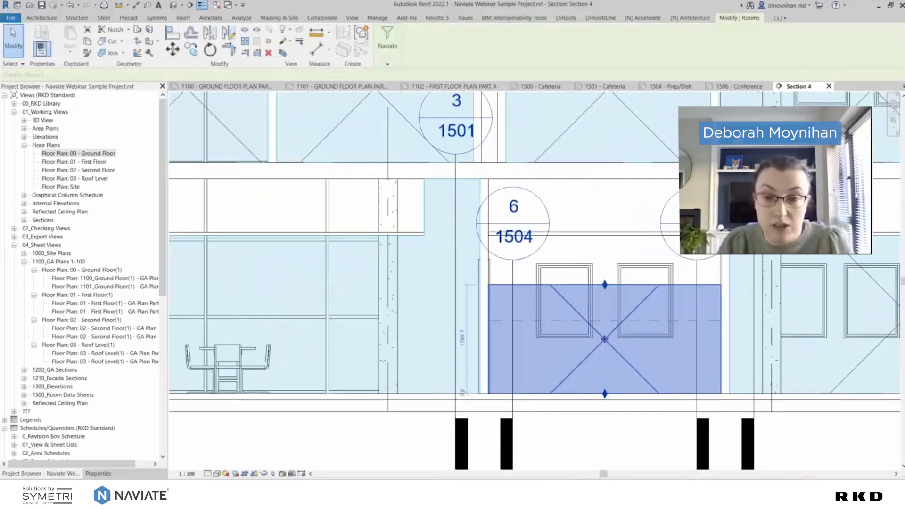
scroll(526, 290, down, 2)
middle_drag(570, 316, 475, 314)
key(Escape)
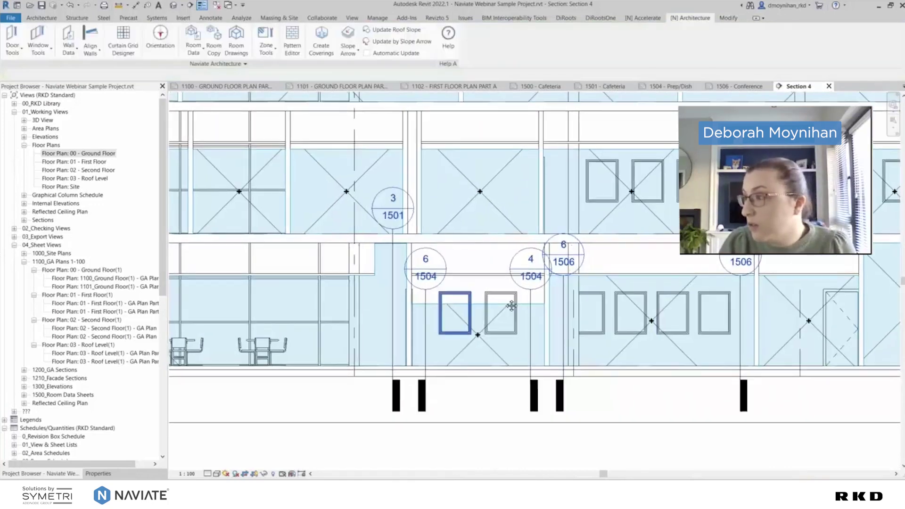
middle_drag(420, 308, 545, 370)
click(576, 211)
scroll(576, 211, up, 4)
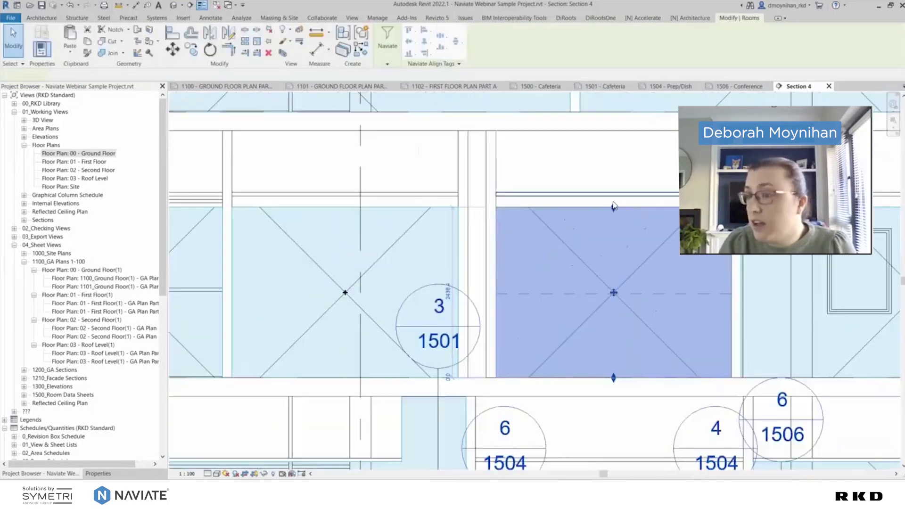
click(110, 473)
click(105, 167)
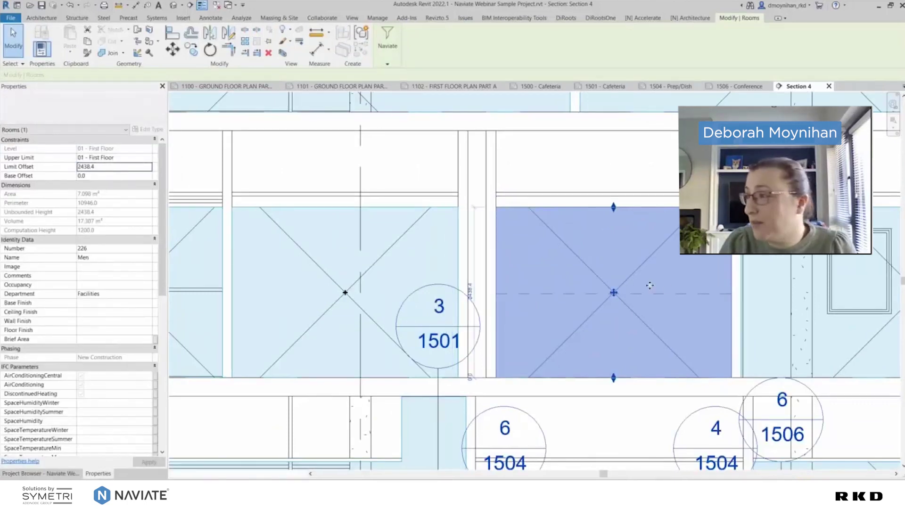
Deselect room 1501 and briefly select the neighbouring room to check its vertical extent.
scroll(572, 215, down, 1)
key(Escape)
click(615, 212)
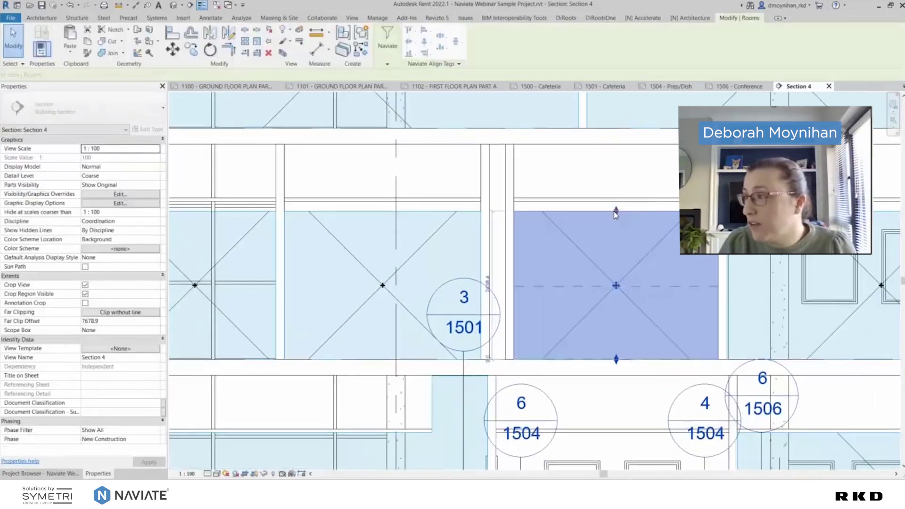
scroll(613, 193, down, 1)
key(Escape)
Zoom out to the whole Section 4 and bring back the Project Browser.
scroll(611, 184, down, 3)
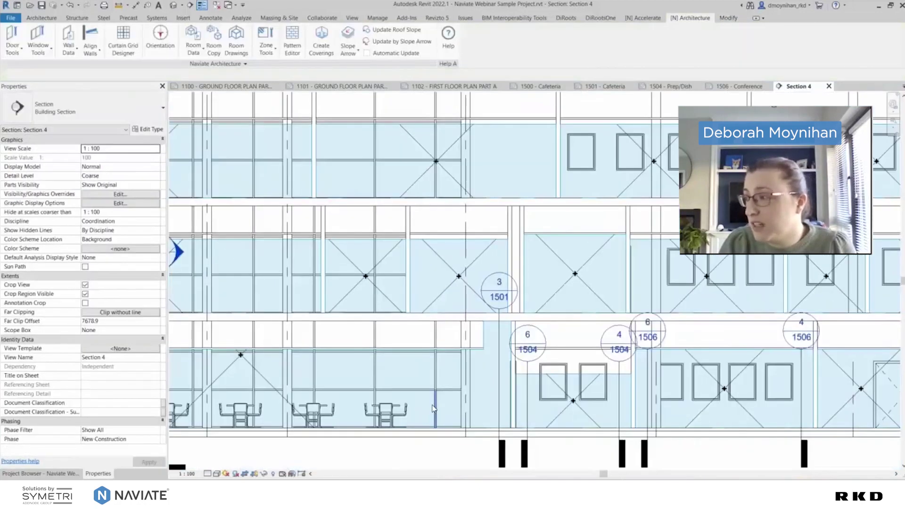
middle_drag(430, 291, 586, 234)
scroll(585, 234, down, 3)
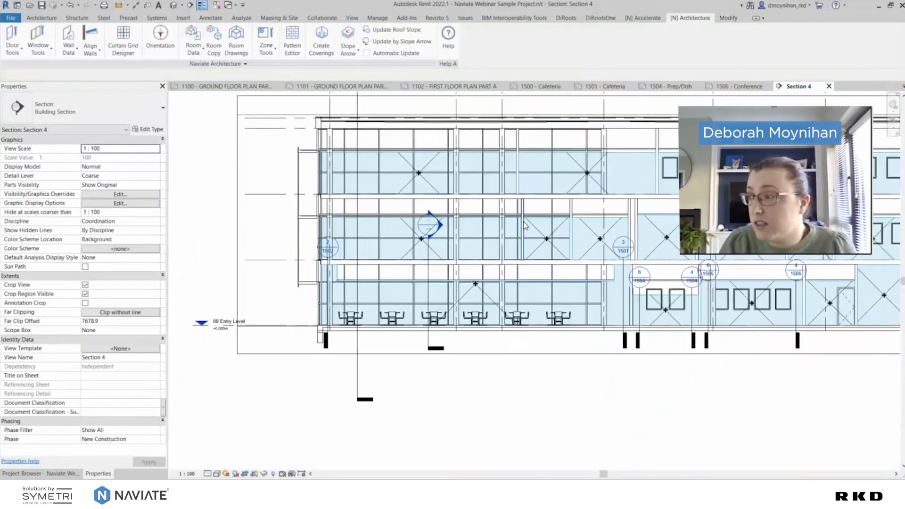
scroll(542, 235, up, 2)
scroll(498, 238, down, 1)
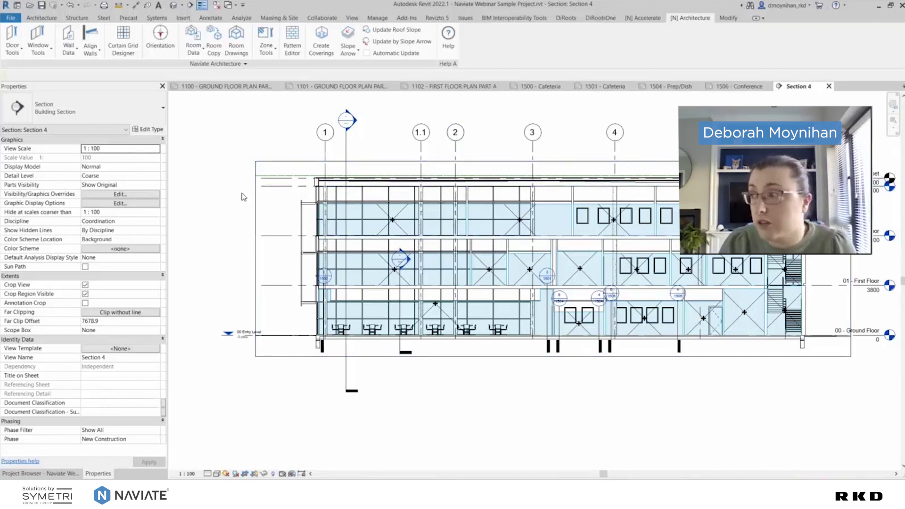
middle_drag(244, 196, 212, 198)
scroll(243, 198, up, 1)
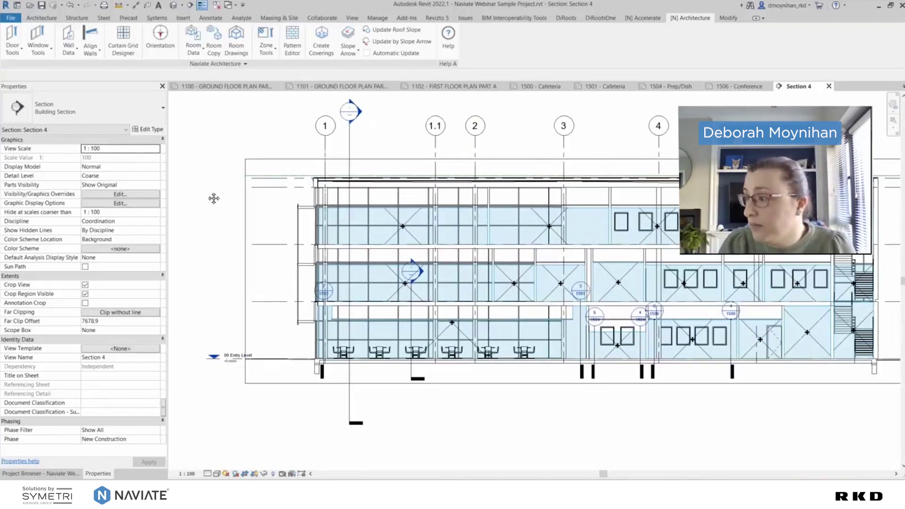
click(44, 475)
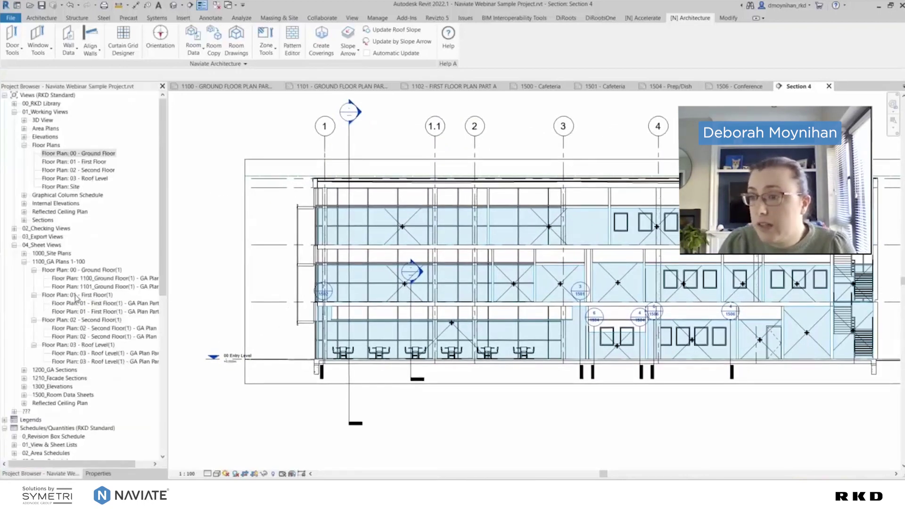